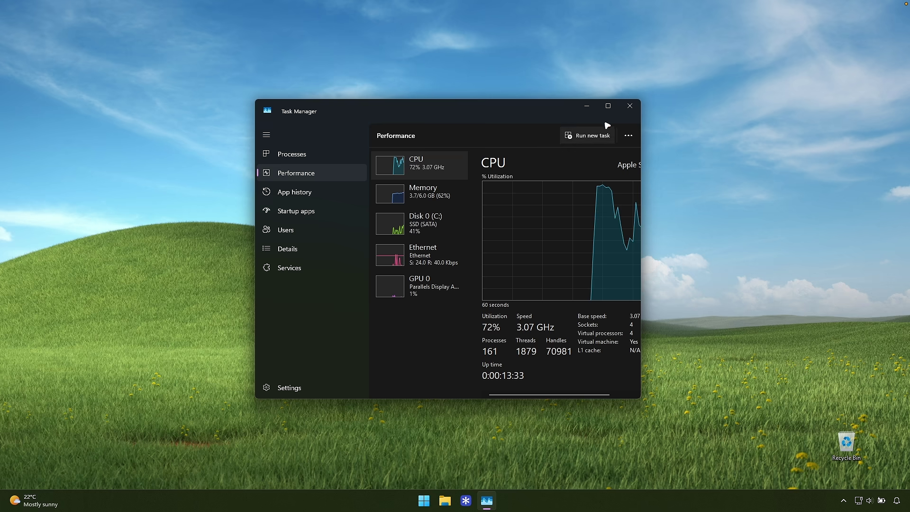
Step: Close Task Manager and search the web for "winodws 11 debloater" in the browser
click(633, 106)
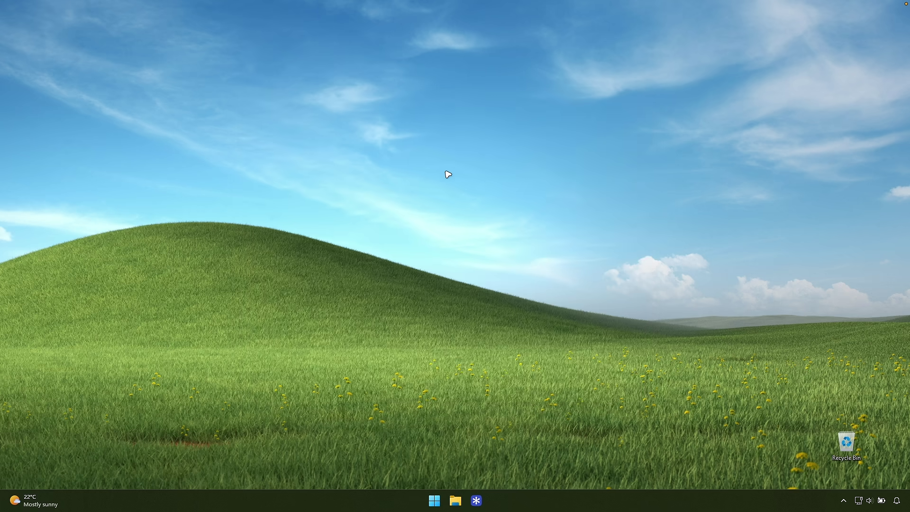
click(478, 503)
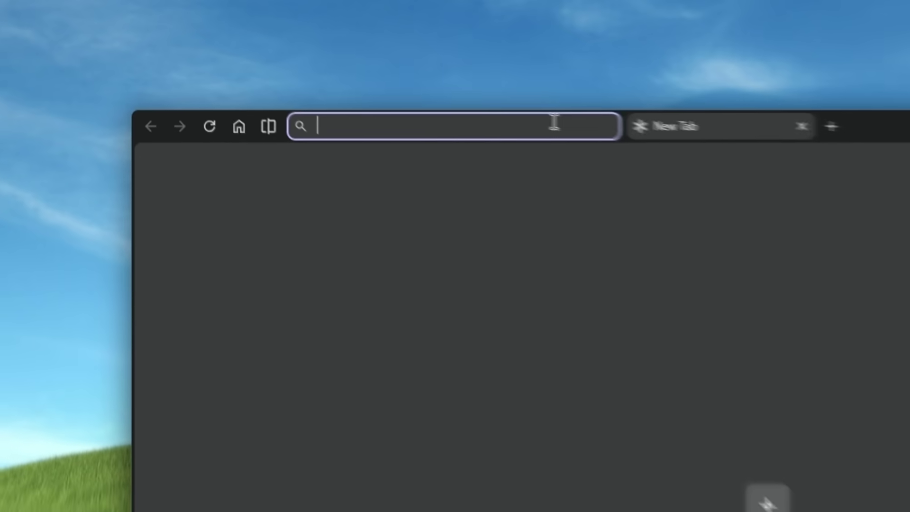
text(winodws )
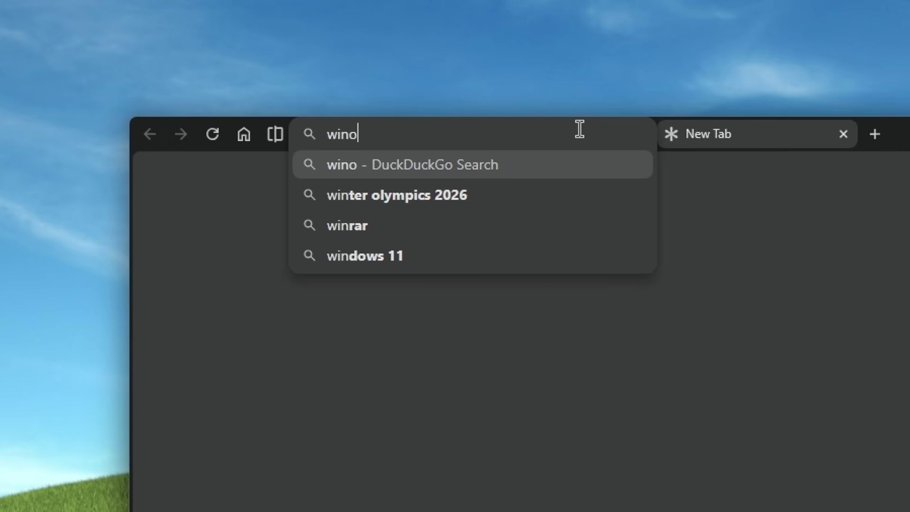
text(11 debloat)
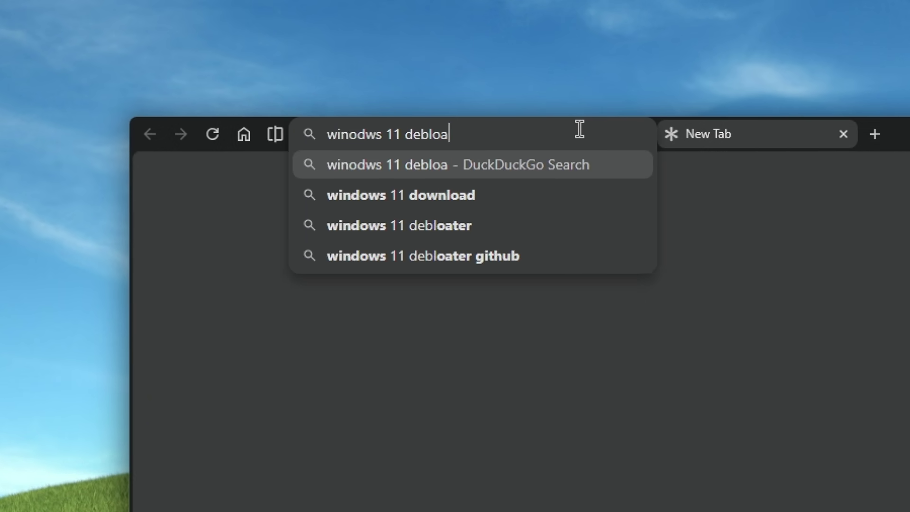
text(er)
key(Return)
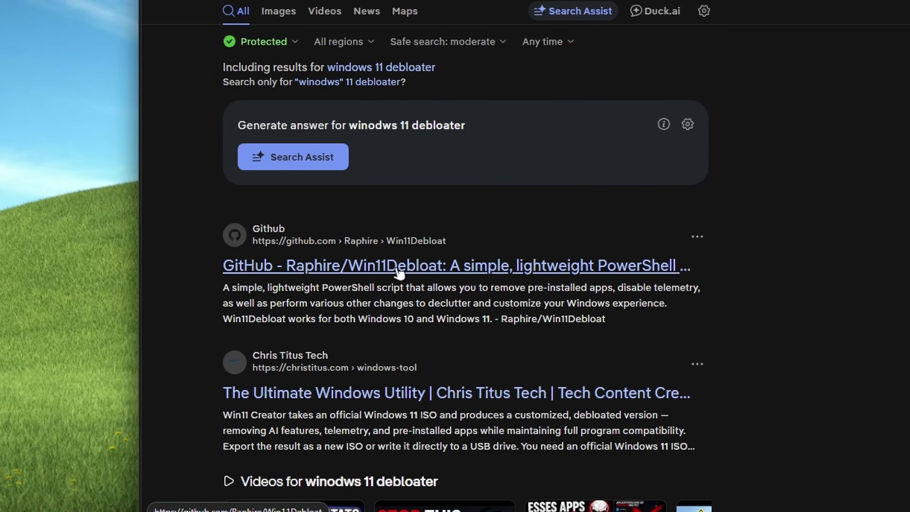
Step: Open the Raphire/Win11Debloat GitHub result and read the README's introduction to the script
click(426, 266)
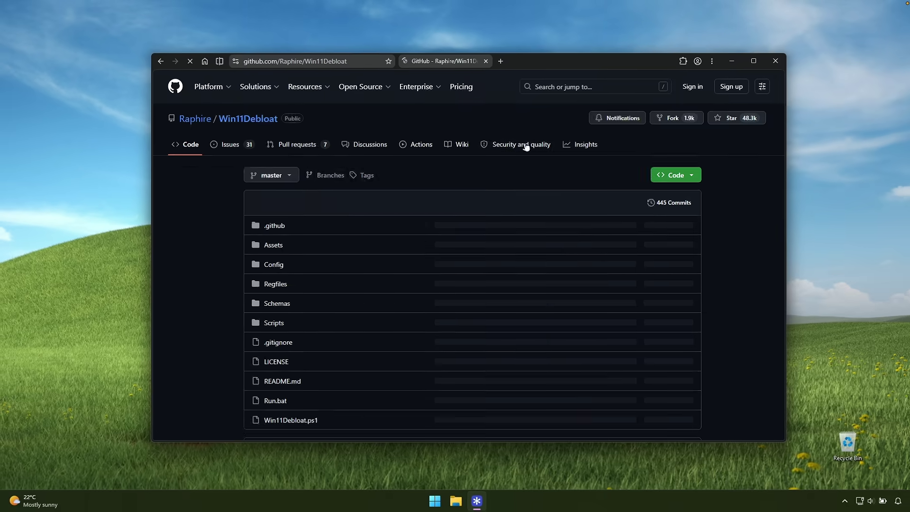
scroll(418, 222, down, 8)
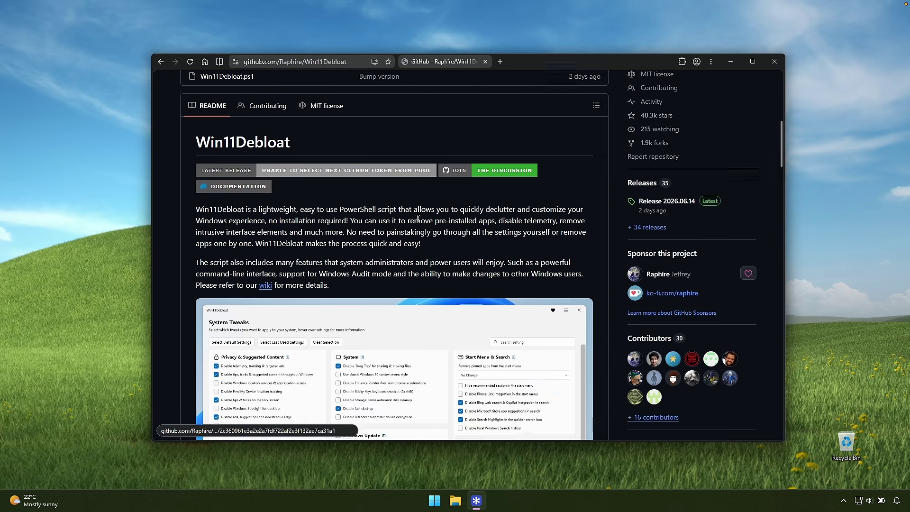
scroll(407, 218, up, 7)
drag(782, 127, 782, 149)
drag(253, 246, 339, 248)
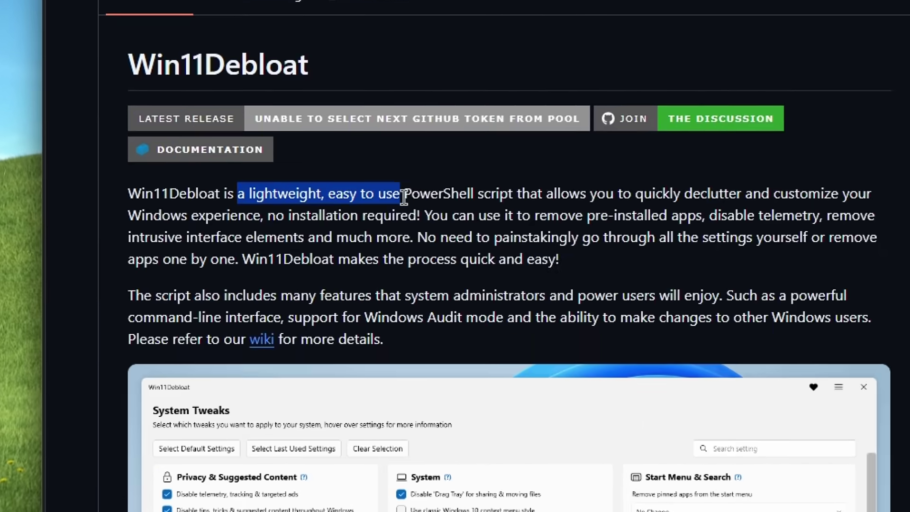
drag(403, 197, 838, 193)
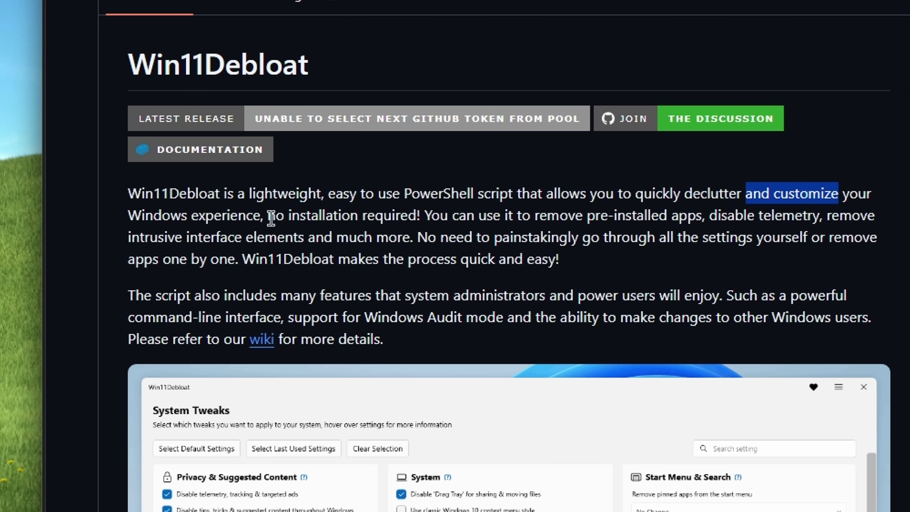
drag(267, 217, 414, 214)
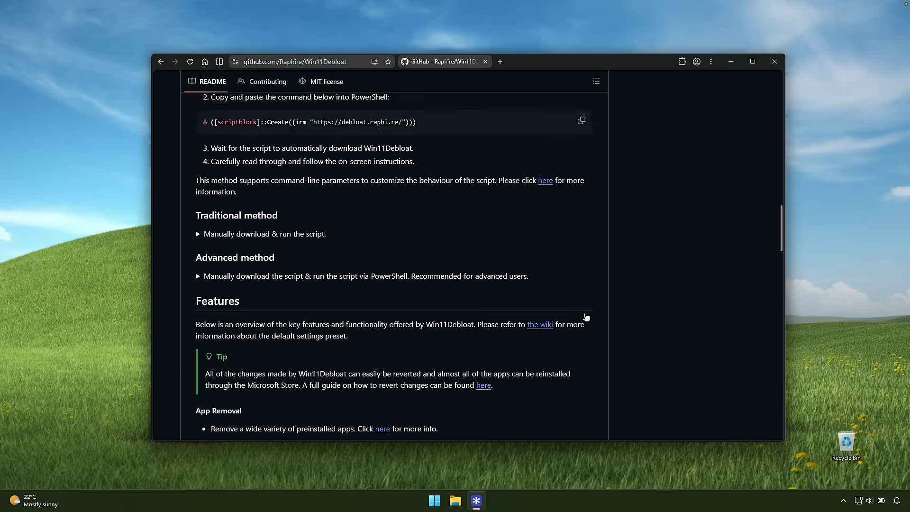
Step: Go to the repository's Release 2026.06.14 page, download Get.ps1 and open the downloaded file
scroll(587, 318, up, 15)
scroll(681, 421, down, 5)
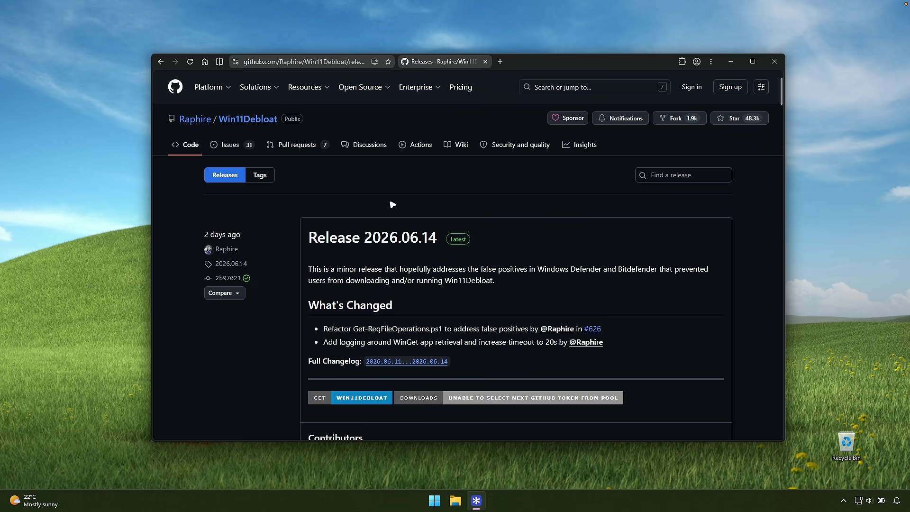
scroll(422, 209, down, 7)
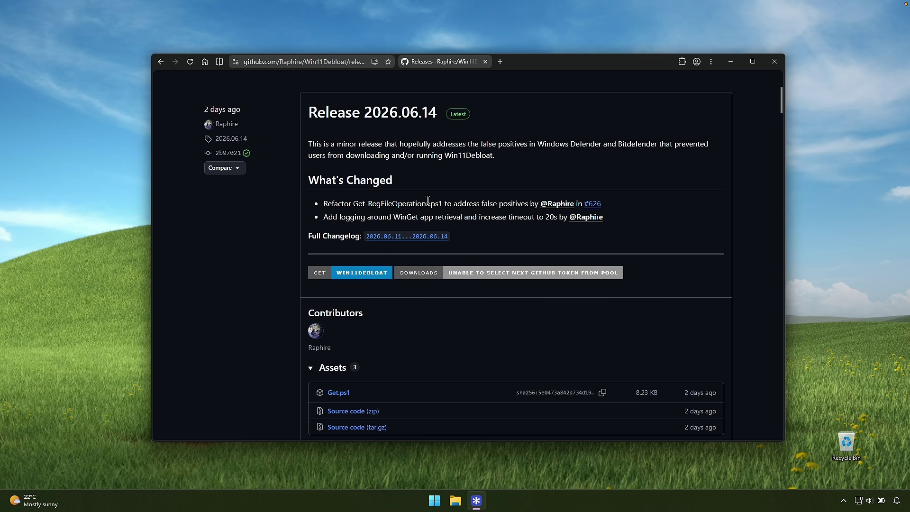
scroll(418, 313, up, 4)
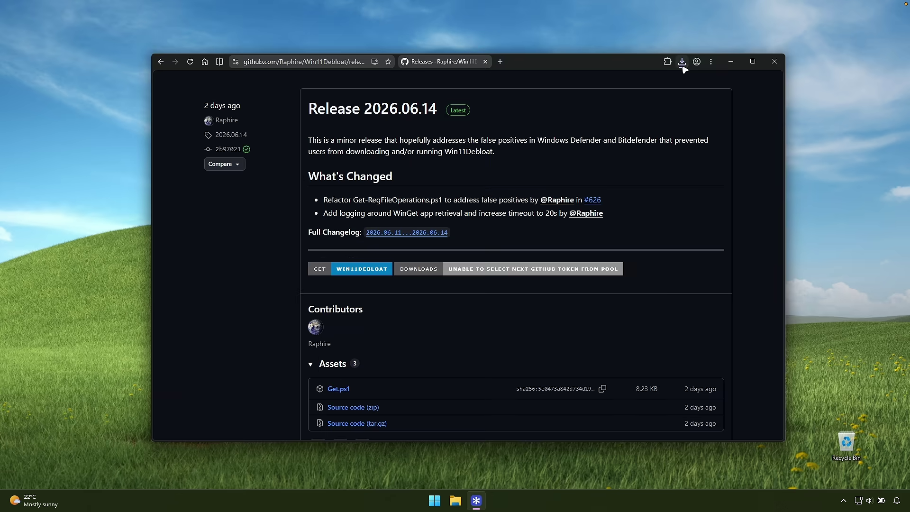
click(682, 64)
click(609, 113)
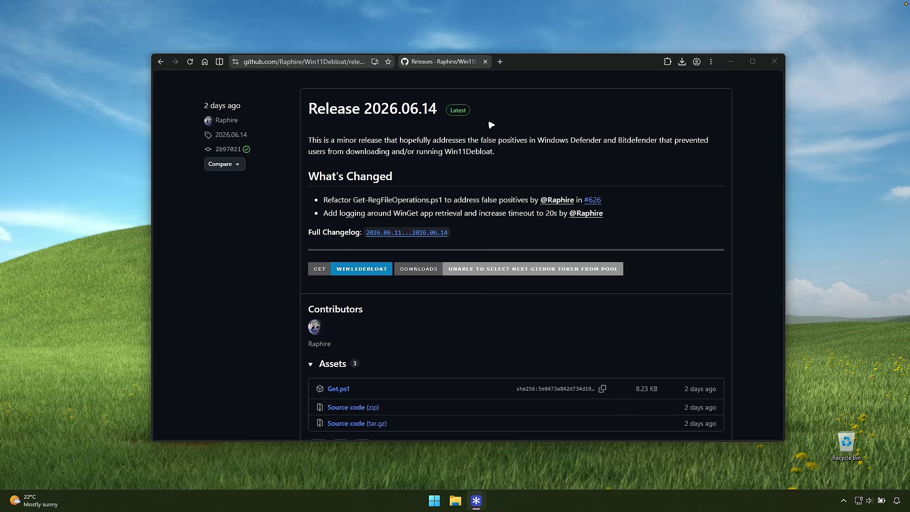
click(485, 260)
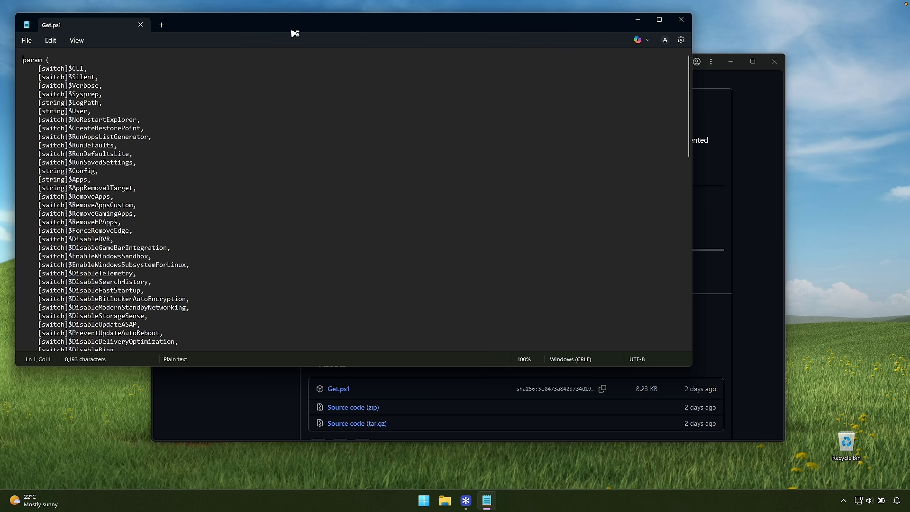
Step: Examine the Get.ps1 script through to its end and Notepad's Copilot writing options, and close Notepad
drag(295, 34, 341, 45)
mouse_move(62, 25)
mouse_down()
mouse_move(105, 34)
mouse_move(48, 27)
mouse_up()
scroll(142, 198, down, 4)
scroll(352, 207, down, 20)
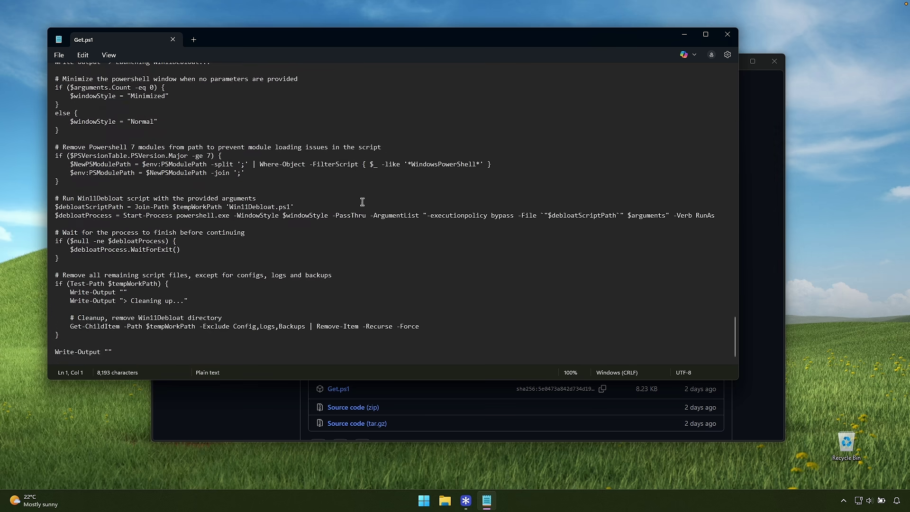
drag(581, 45, 588, 72)
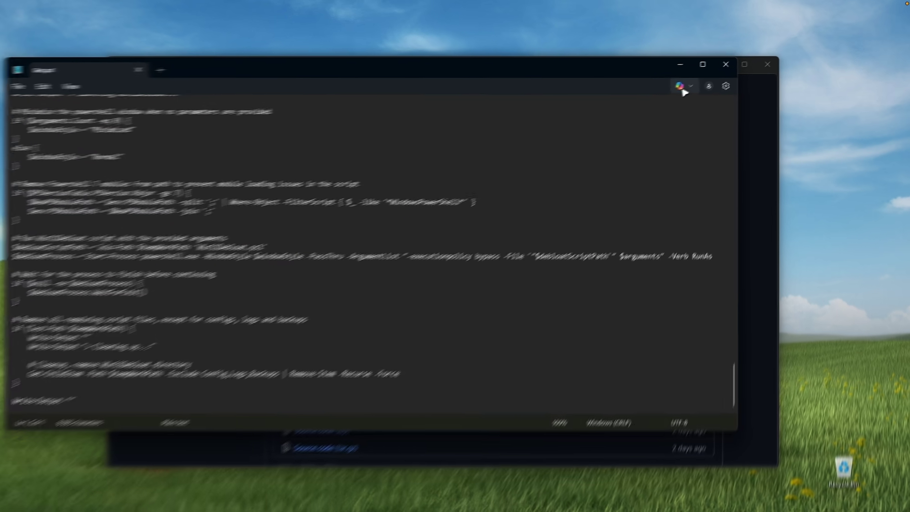
click(696, 87)
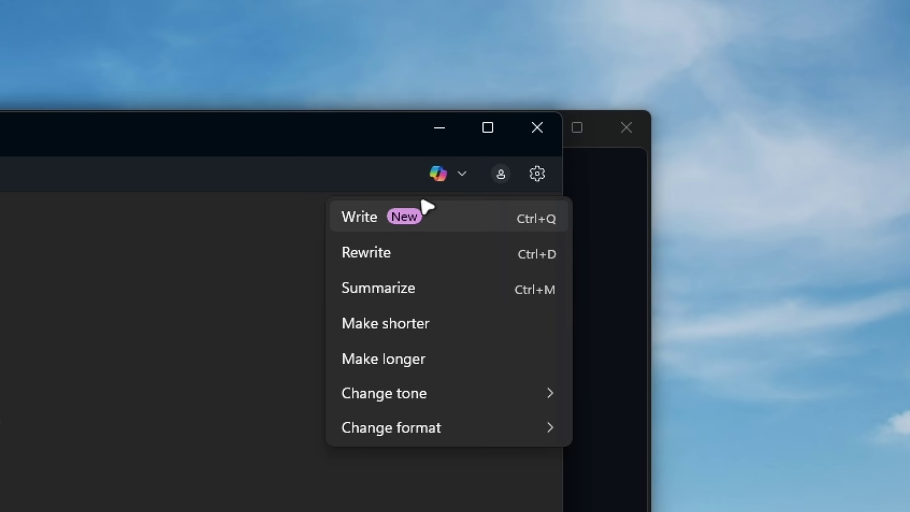
drag(332, 151, 299, 154)
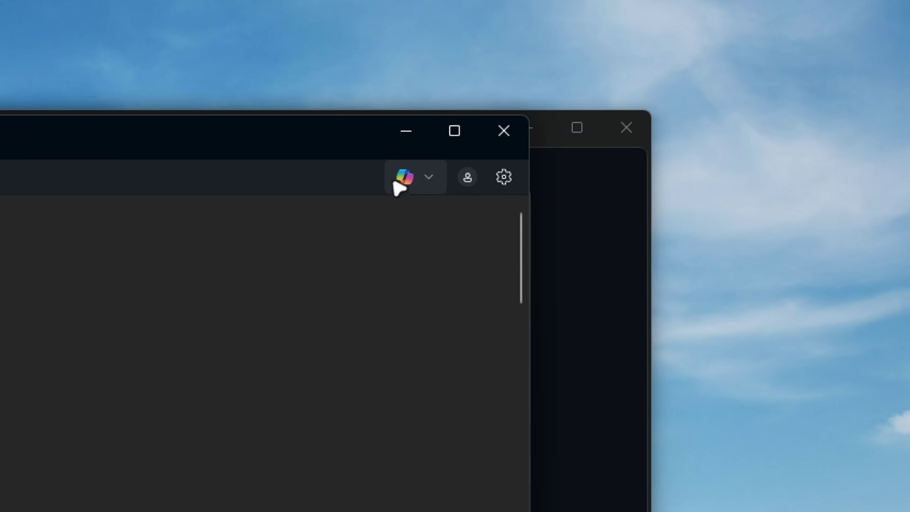
click(491, 141)
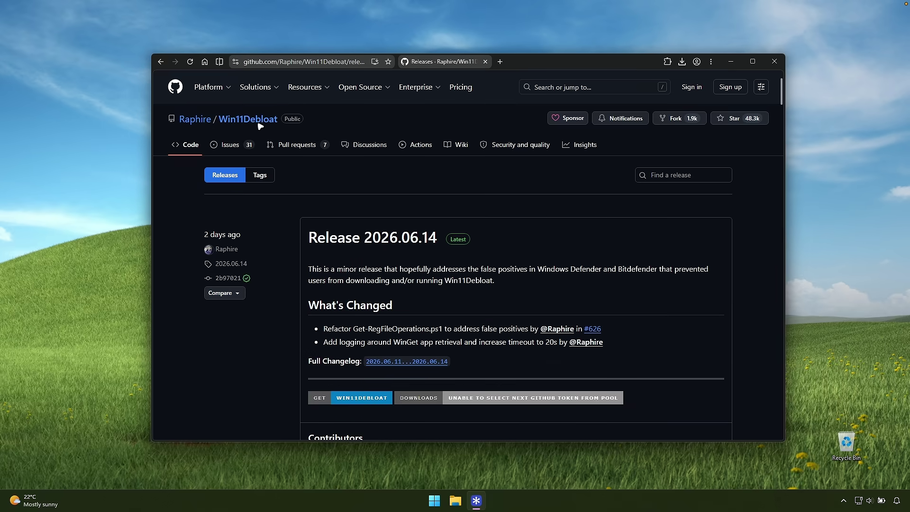
Step: Download the Win11Debloat repository as a ZIP from its main page and extract it to a Win11Debloat-master folder in Downloads
click(261, 124)
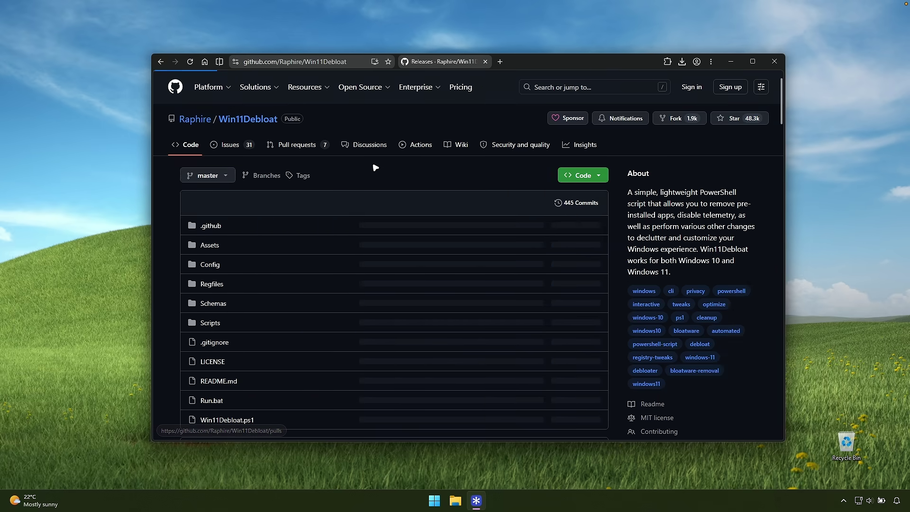
click(583, 176)
click(507, 296)
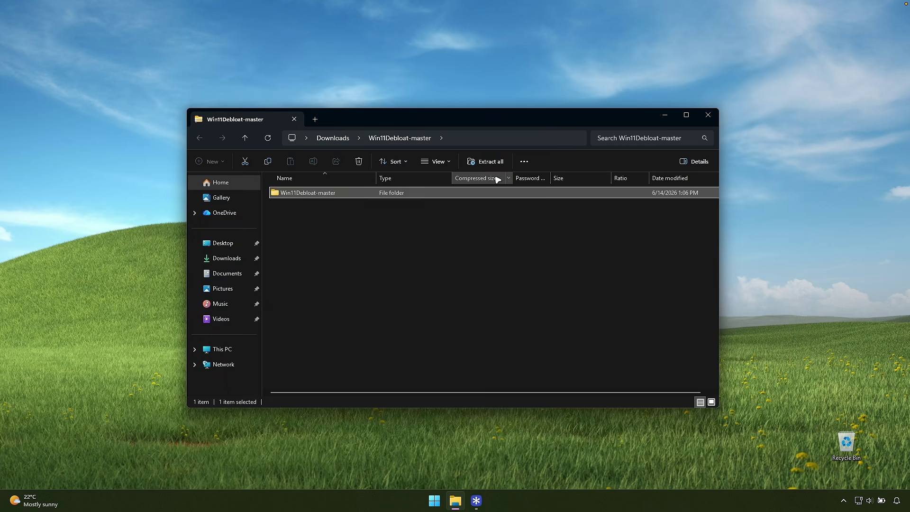
click(496, 159)
click(531, 340)
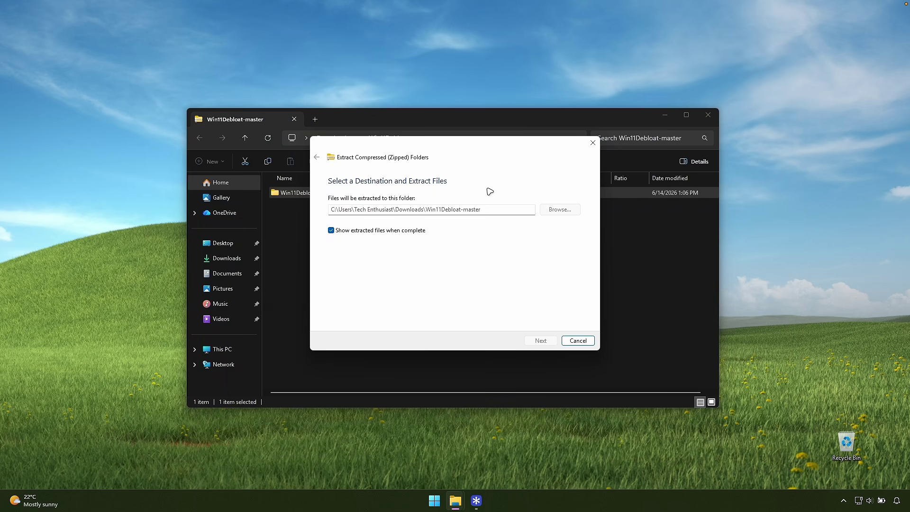
Step: Launch the Run batch file from the extracted Win11Debloat-master folder, allowing it through SmartScreen and User Account Control
click(416, 221)
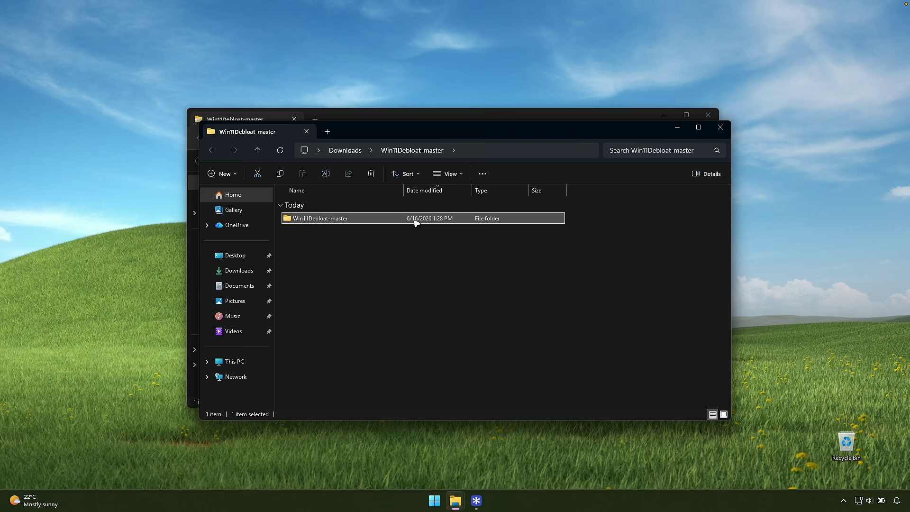
double_click(416, 221)
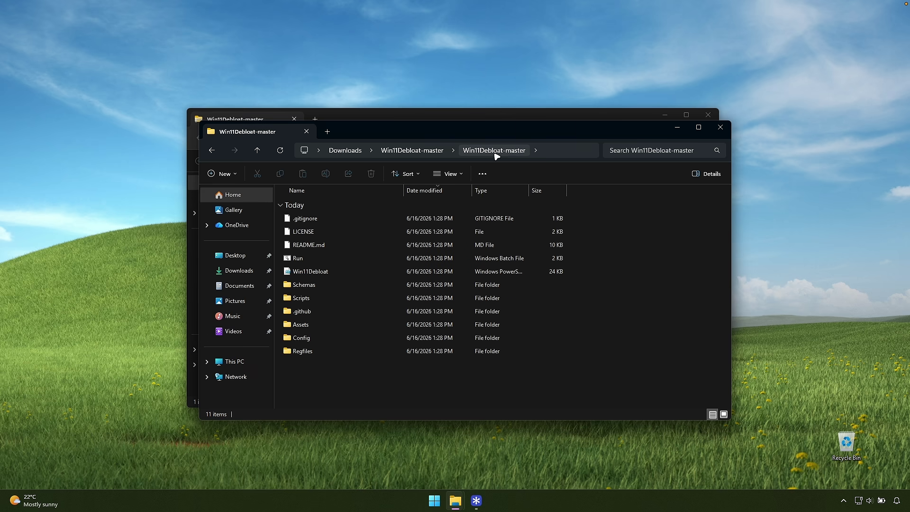
click(330, 263)
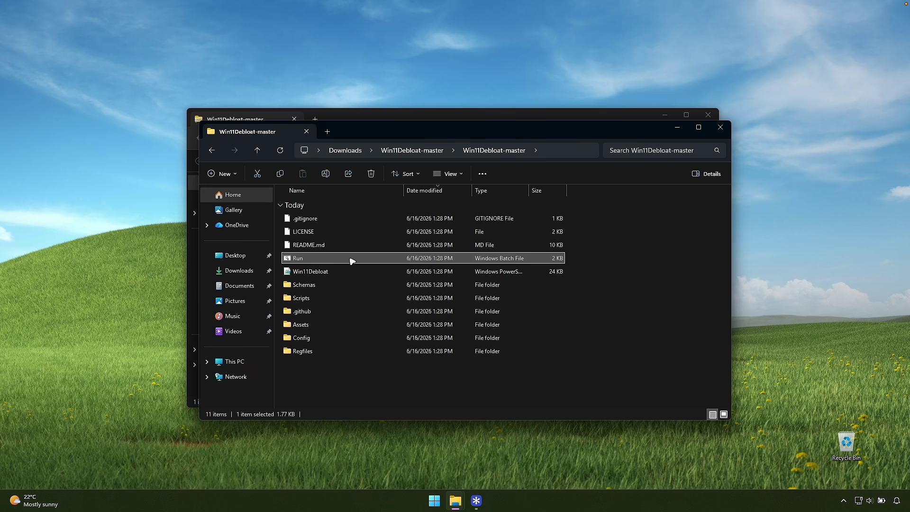
double_click(352, 261)
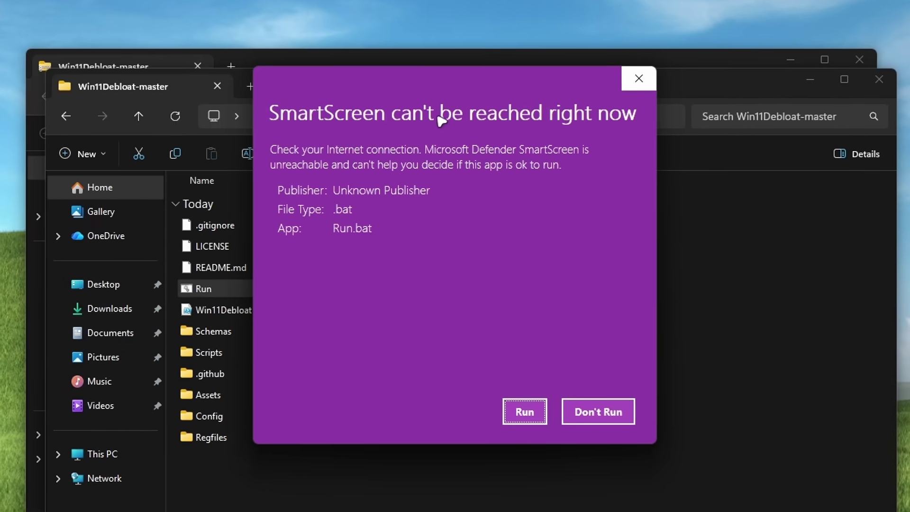
click(525, 412)
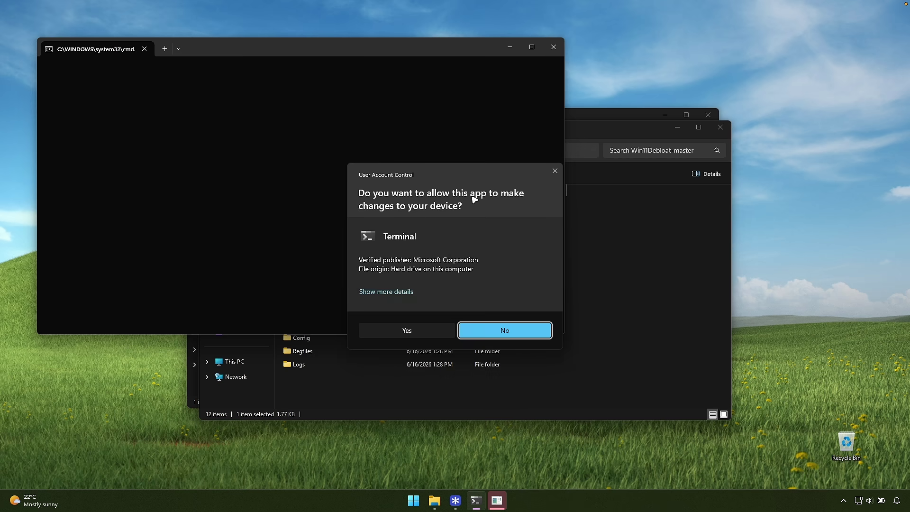
click(407, 331)
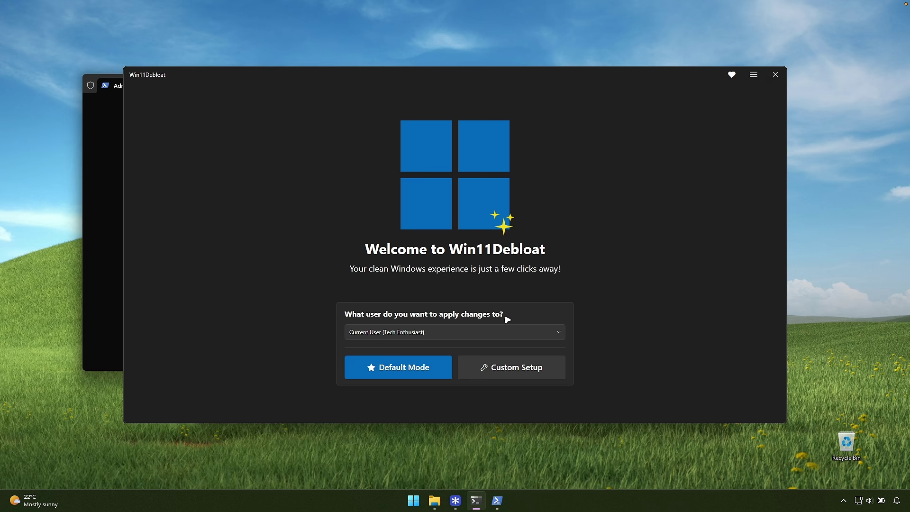
Step: Apply the Win11Debloat changes to the current user and start the Custom Setup
click(457, 334)
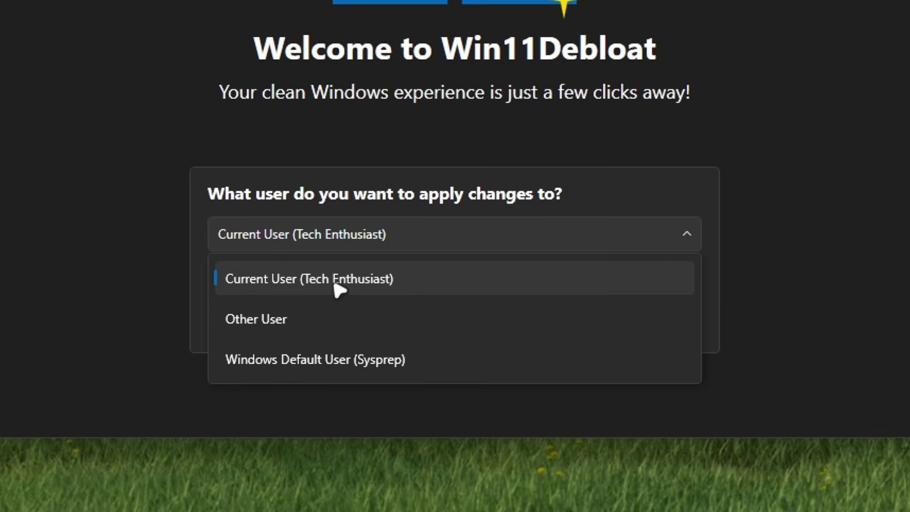
click(384, 284)
click(576, 314)
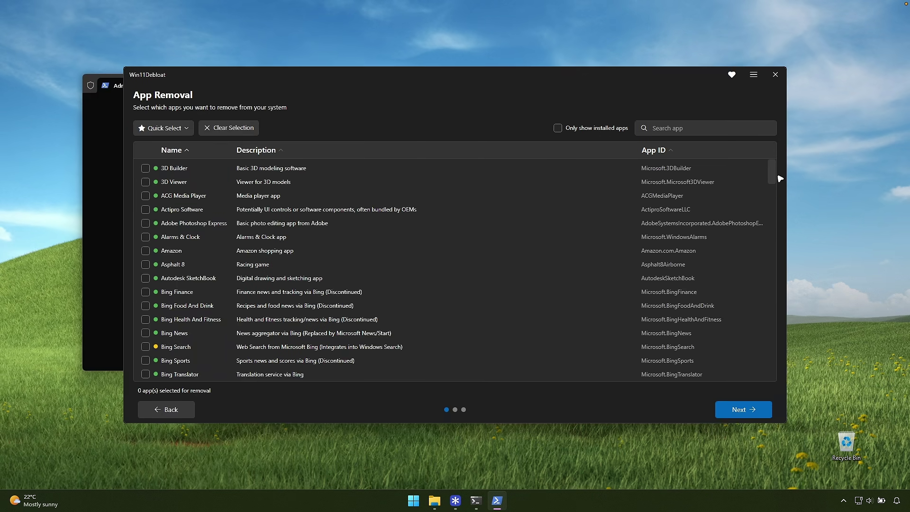
Step: Browse the removable apps and limit the App Removal list to installed apps only
drag(776, 173, 776, 366)
scroll(406, 315, up, 10)
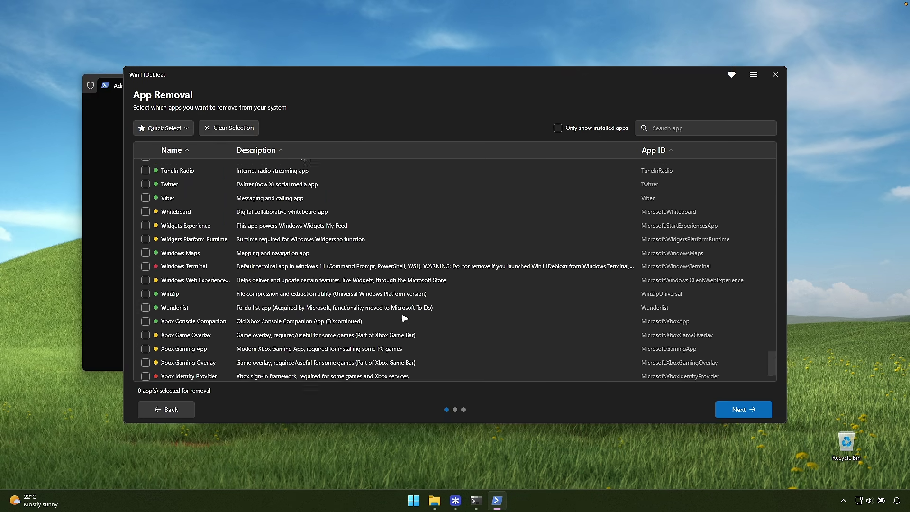
scroll(359, 284, up, 10)
scroll(403, 266, down, 15)
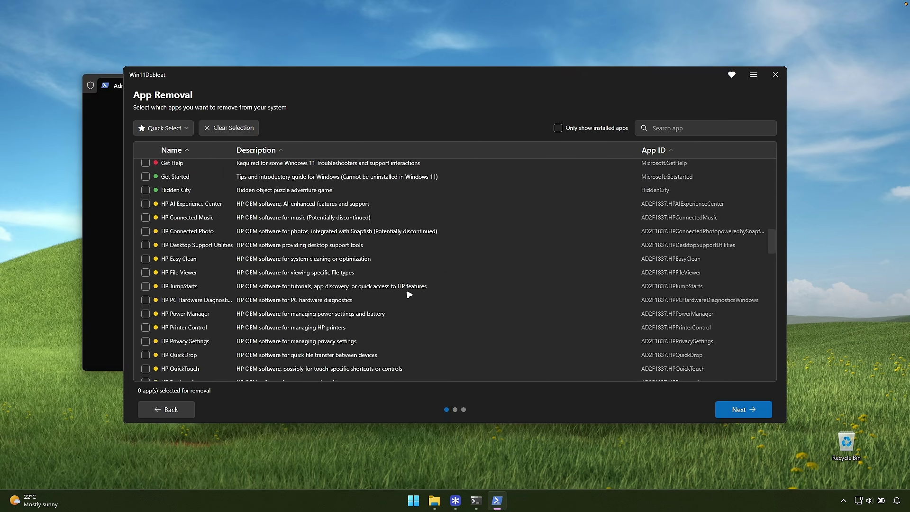
click(589, 134)
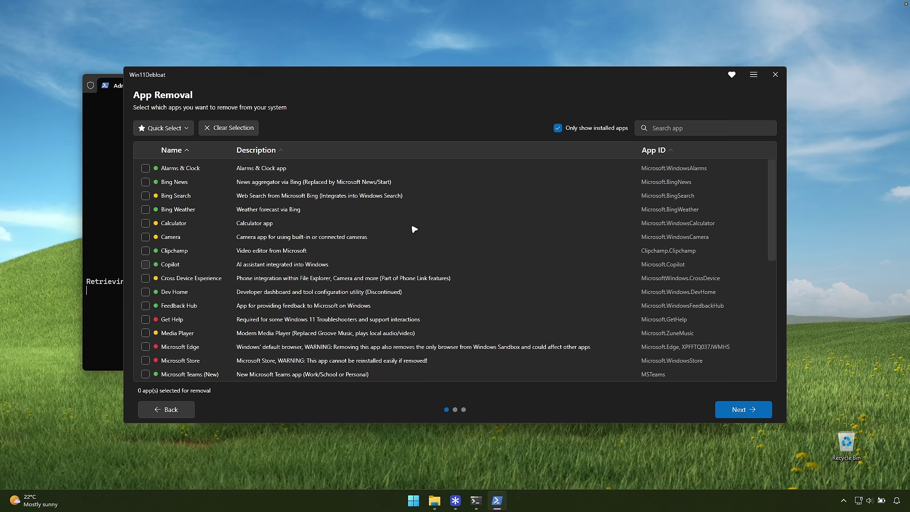
scroll(400, 260, down, 10)
scroll(330, 280, up, 10)
Step: Preselect the apps for removal with the Default apps and Xbox Gaming apps quick selections
click(169, 130)
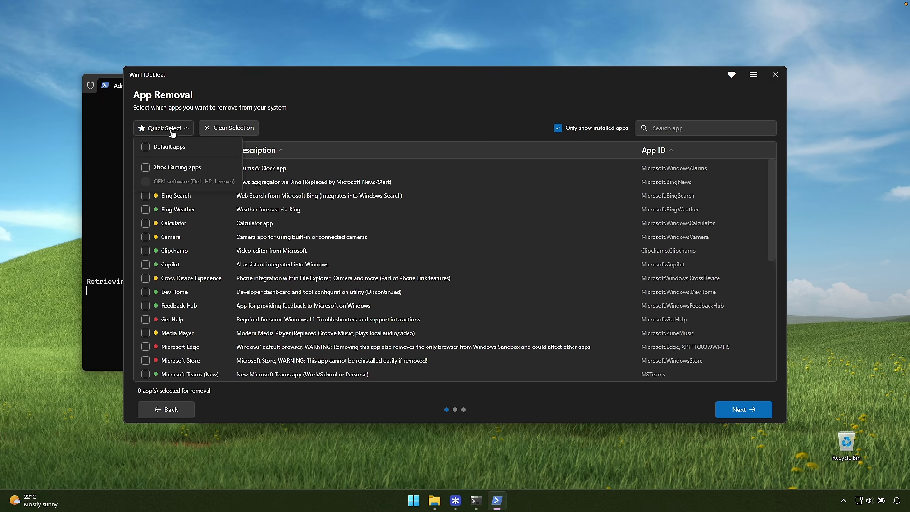
click(168, 150)
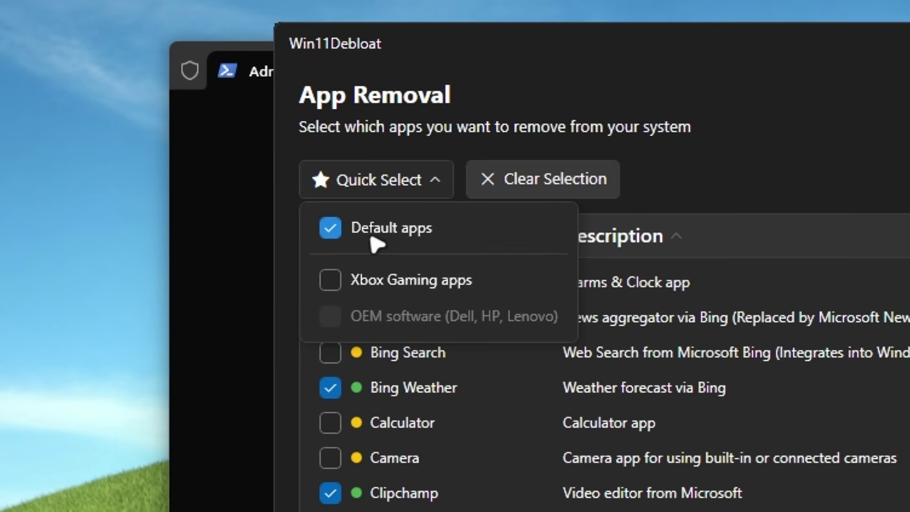
click(391, 288)
click(878, 136)
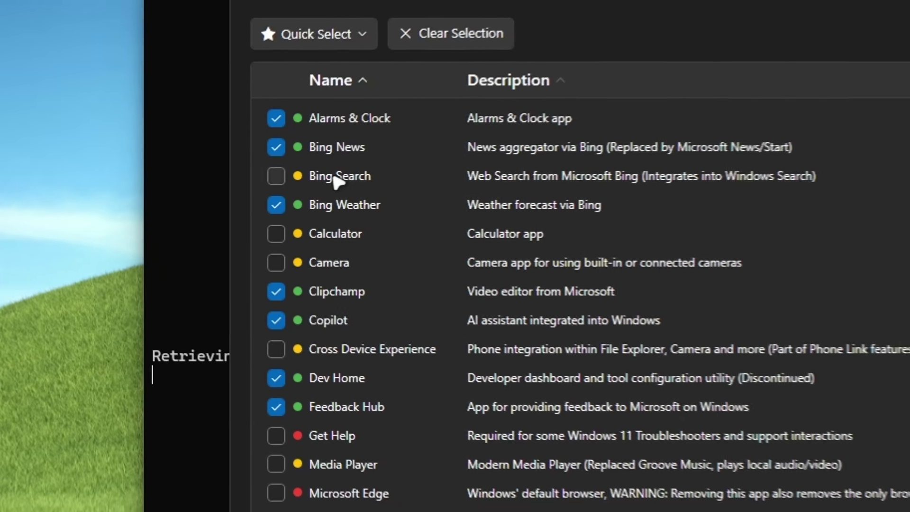
Step: Also mark Bing Search, Calculator, Camera and Cross Device Experience for removal
click(170, 200)
click(173, 225)
click(355, 266)
click(389, 356)
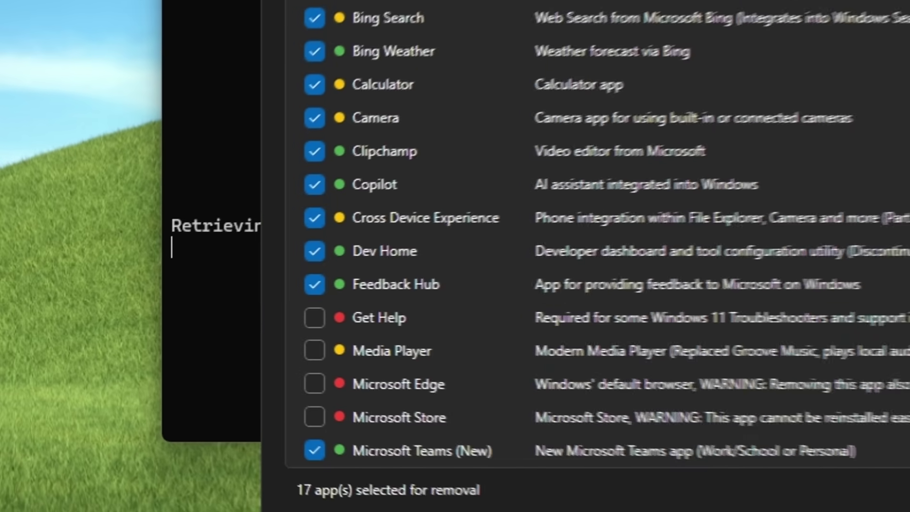
Step: Mark Get Help, Media Player, Microsoft Edge and Microsoft Store for removal
scroll(324, 130, down, 3)
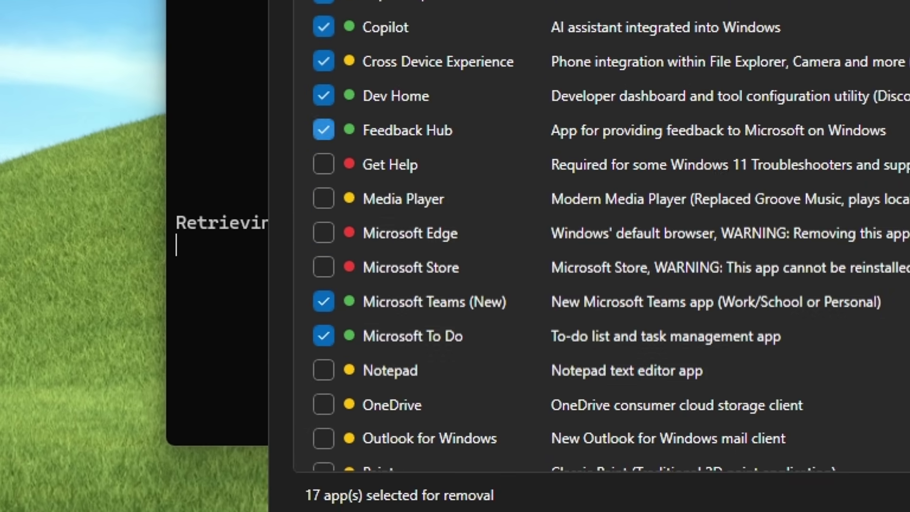
click(454, 169)
click(423, 207)
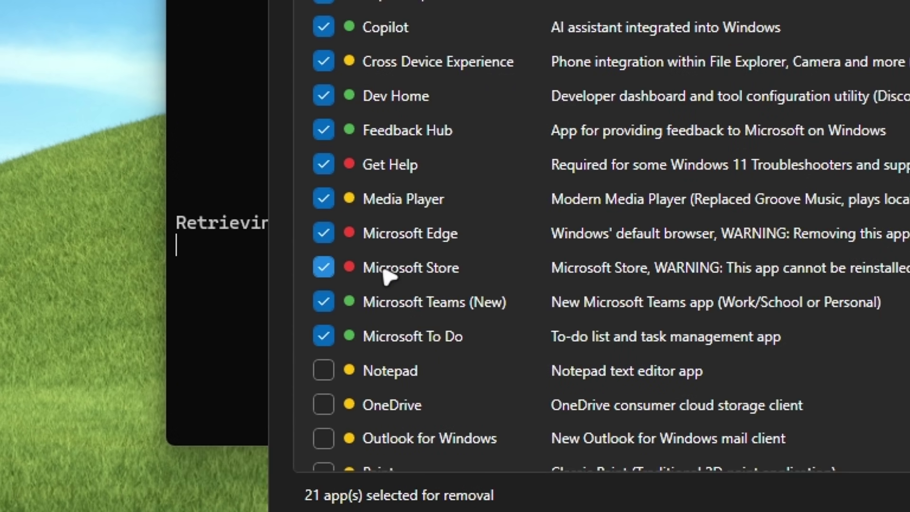
Step: Mark OneDrive, Outlook for Windows, Paint, Phone Link, Photos and Snipping Tool for removal, but keep Notepad unmarked
scroll(402, 161, down, 5)
click(400, 162)
click(402, 200)
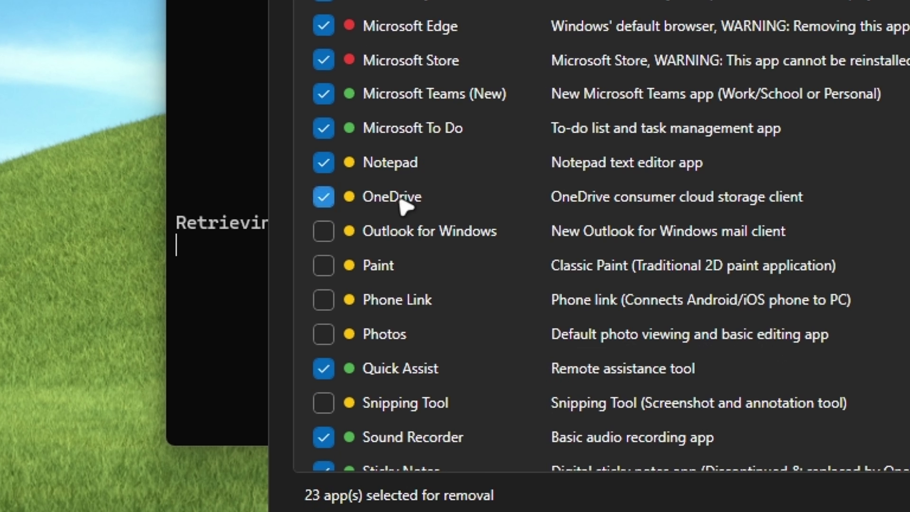
click(443, 240)
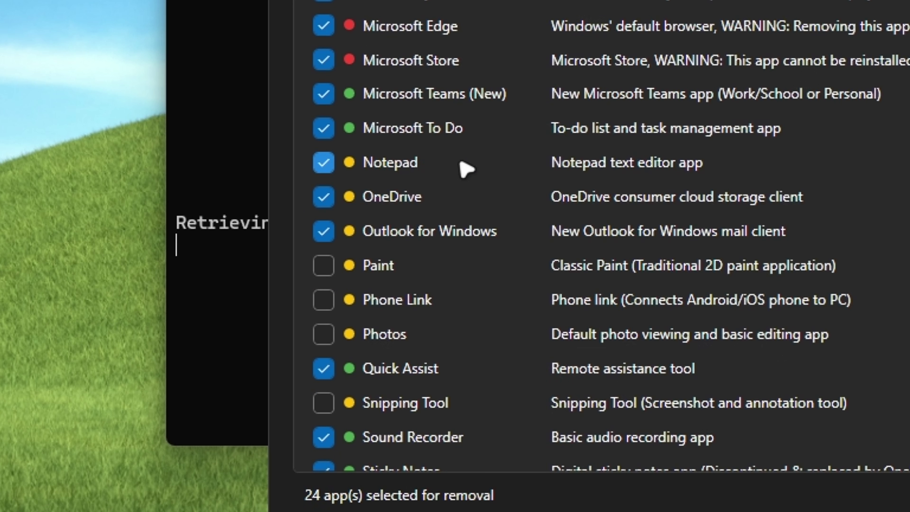
click(429, 168)
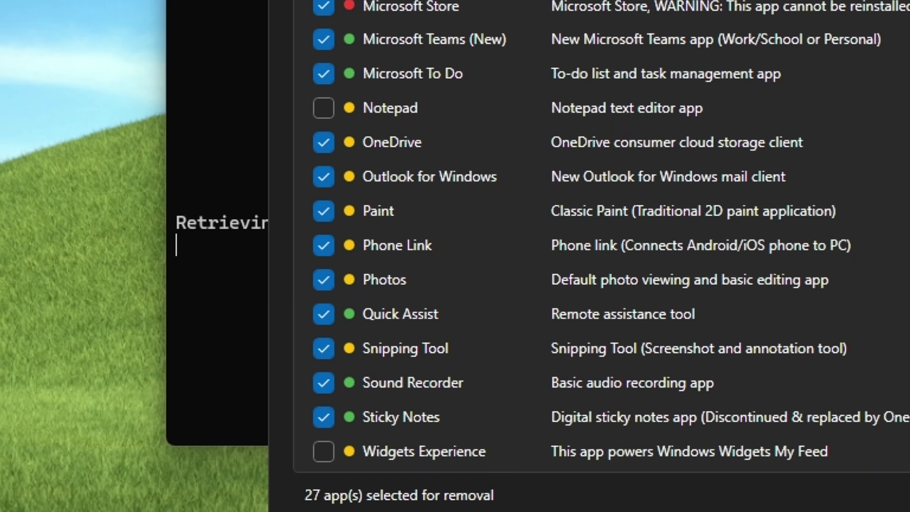
Step: Mark Widgets Experience and Widgets Platform Runtime for removal
scroll(498, 285, down, 2)
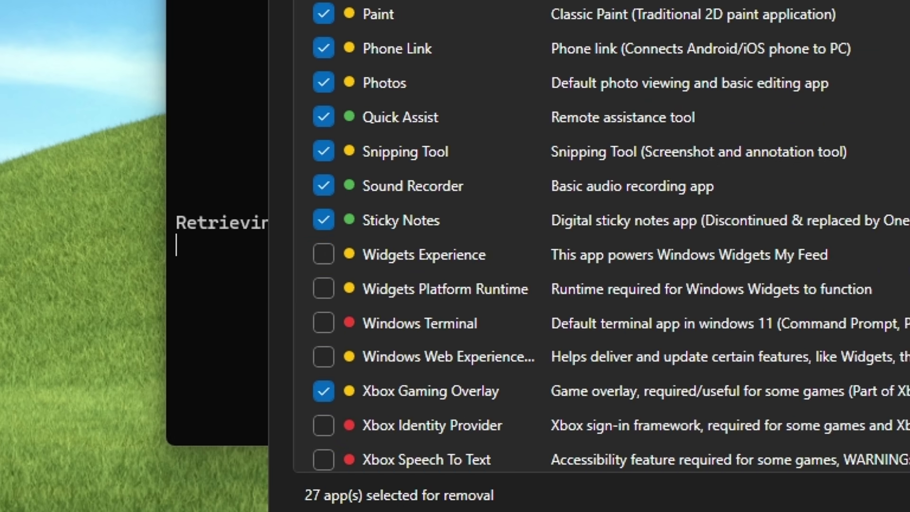
click(489, 268)
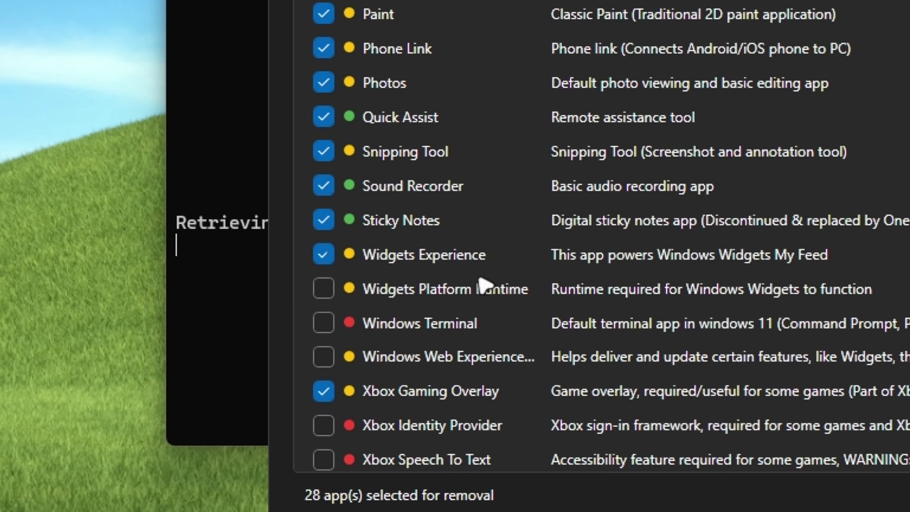
click(467, 300)
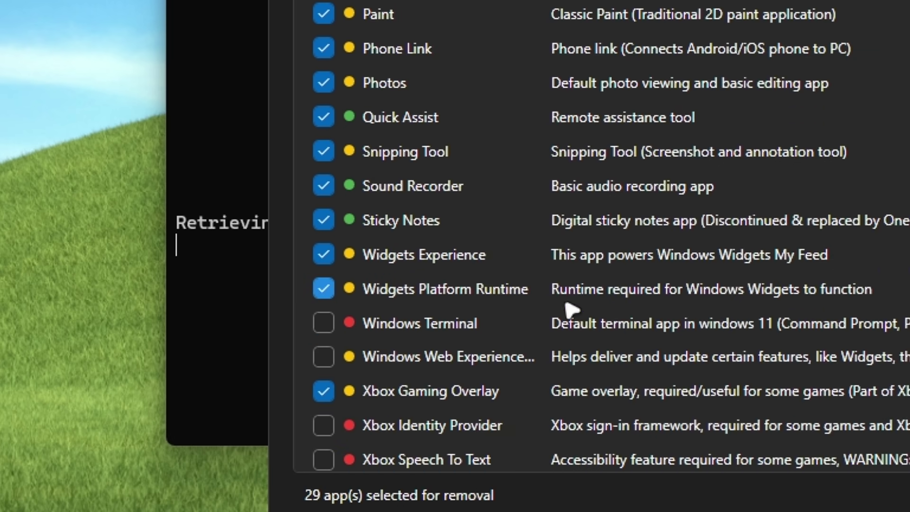
click(477, 325)
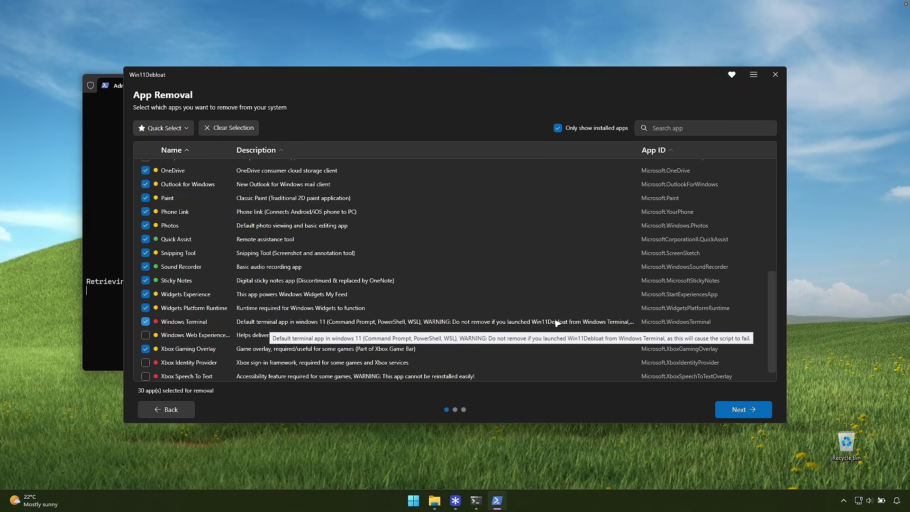
click(469, 497)
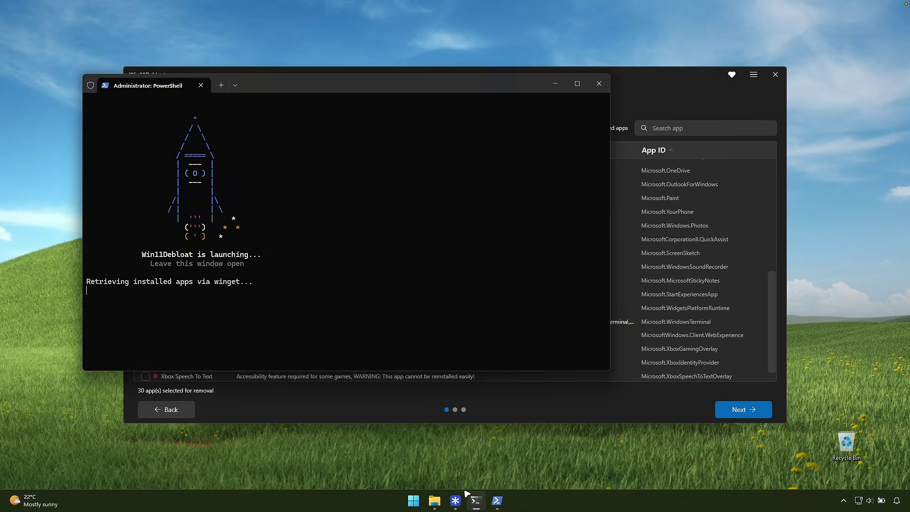
click(497, 501)
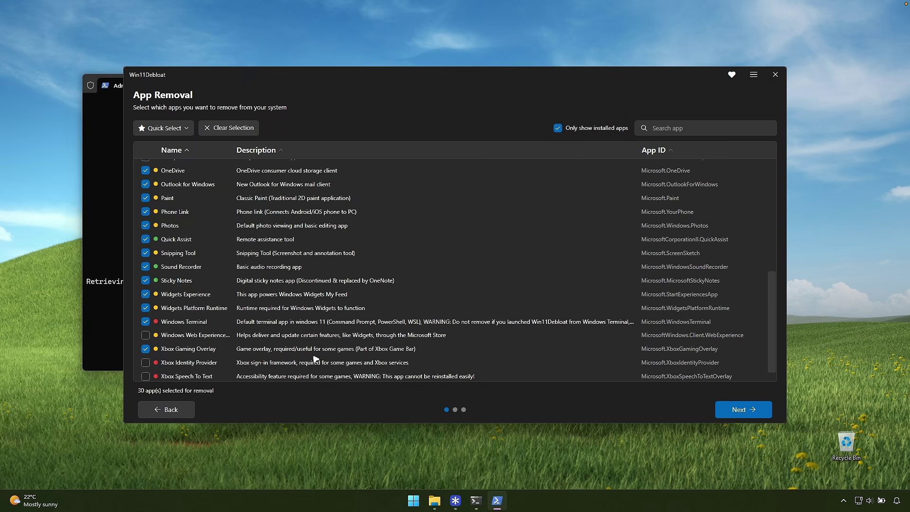
Step: Unmark Windows Terminal and mark Windows Web Experience, Xbox Identity Provider, Xbox Speech To Text and Xbox TCUI Framework for removal
click(175, 337)
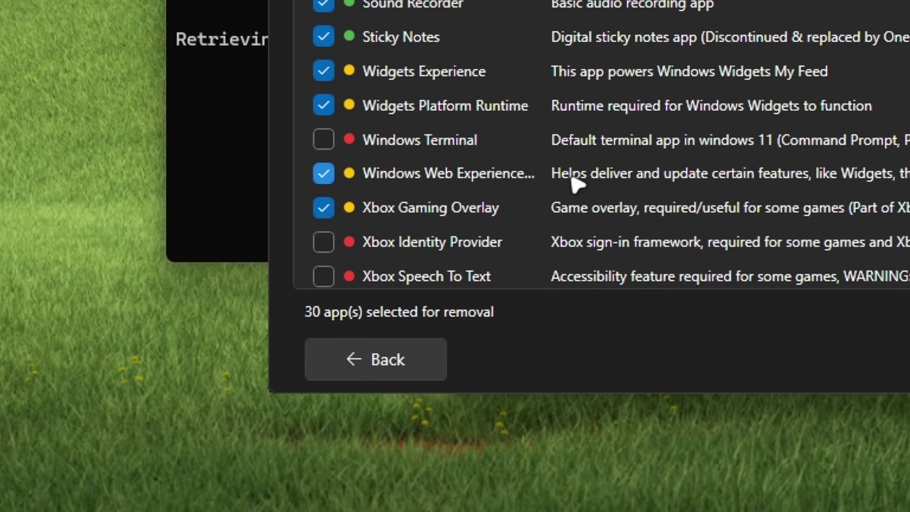
scroll(858, 187, down, 2)
click(417, 201)
click(461, 235)
click(444, 268)
Step: Review the full list of apps marked for removal and check the running PowerShell window
scroll(388, 164, up, 8)
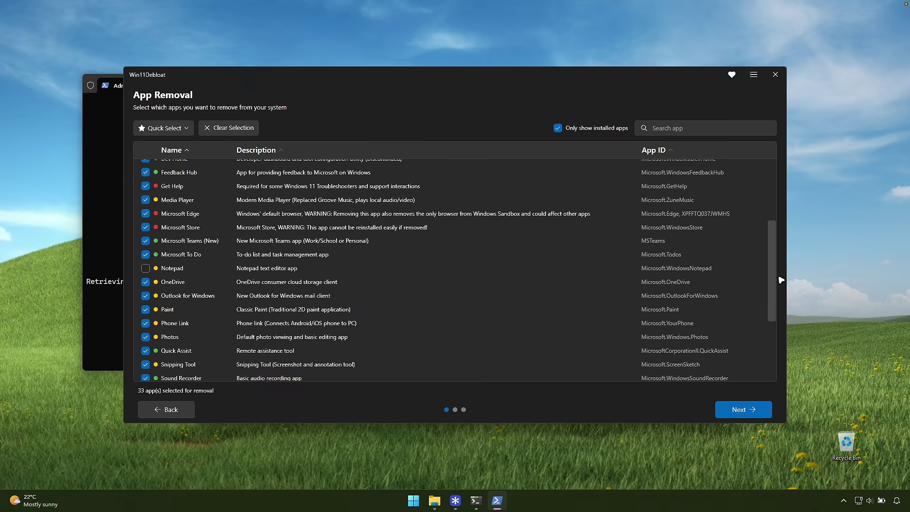
drag(781, 280, 772, 359)
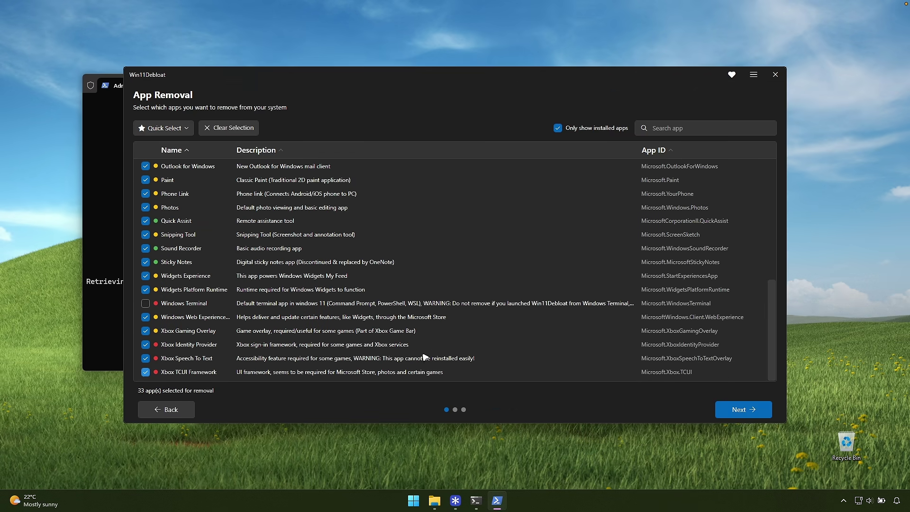
click(484, 496)
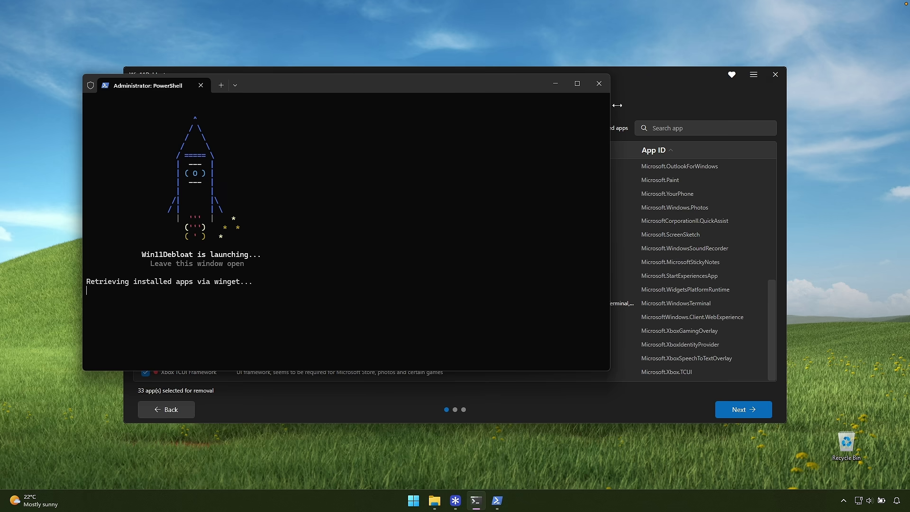
click(654, 78)
scroll(481, 265, up, 11)
scroll(456, 273, down, 11)
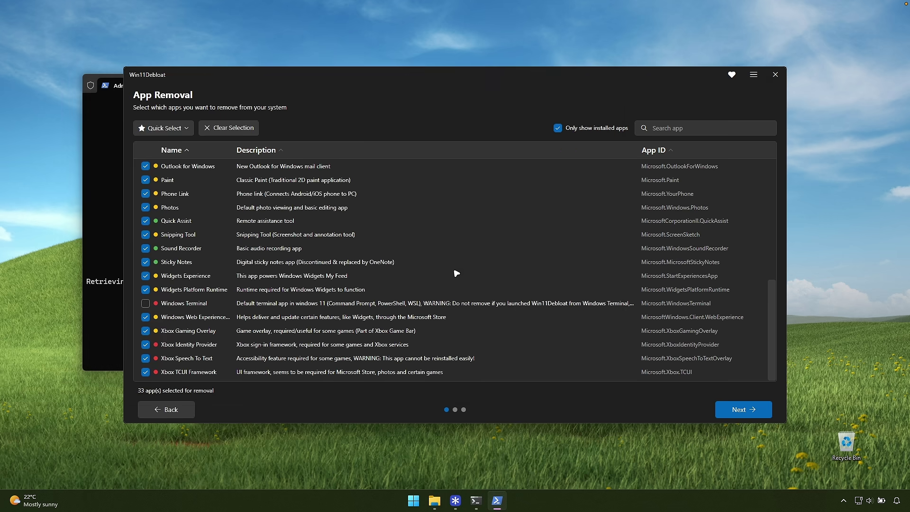
scroll(774, 301, up, 5)
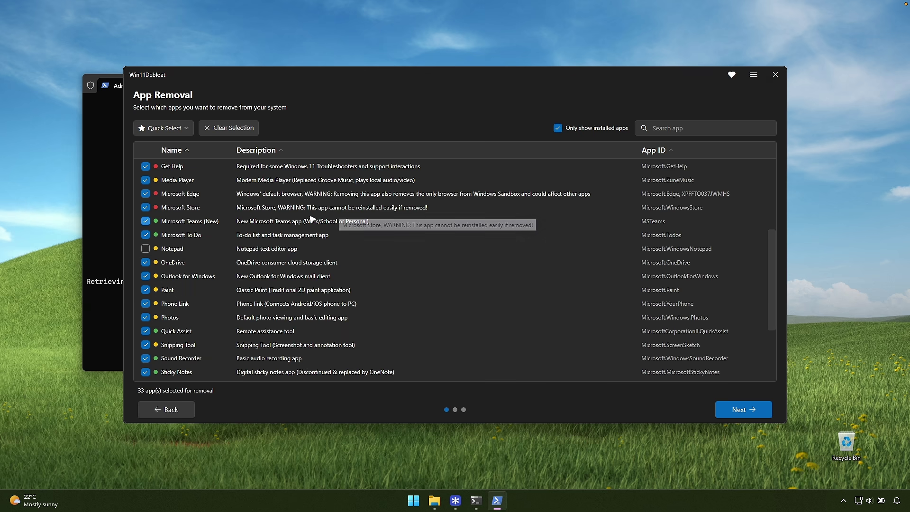
scroll(422, 223, up, 5)
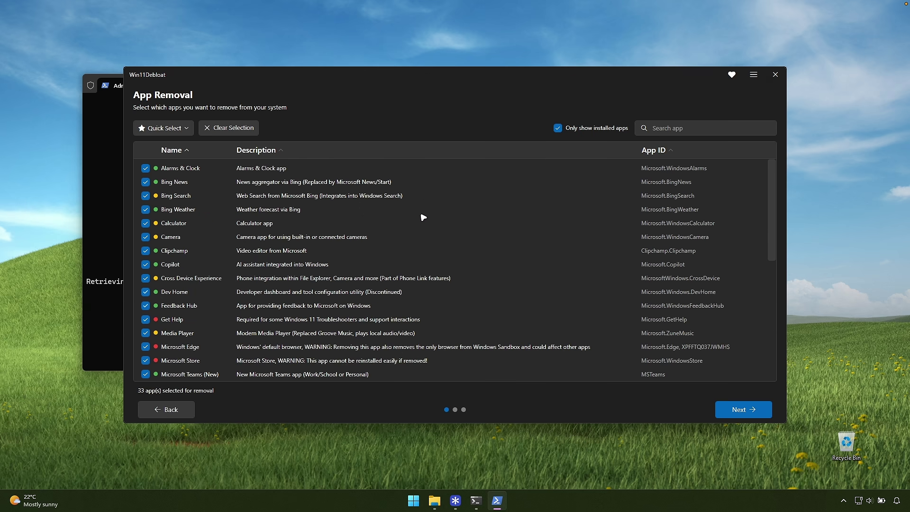
scroll(427, 266, down, 6)
Step: Continue to System Tweaks and turn on all the Privacy & Suggested Content options, including telemetry, location services and Windows Spotlight
click(734, 409)
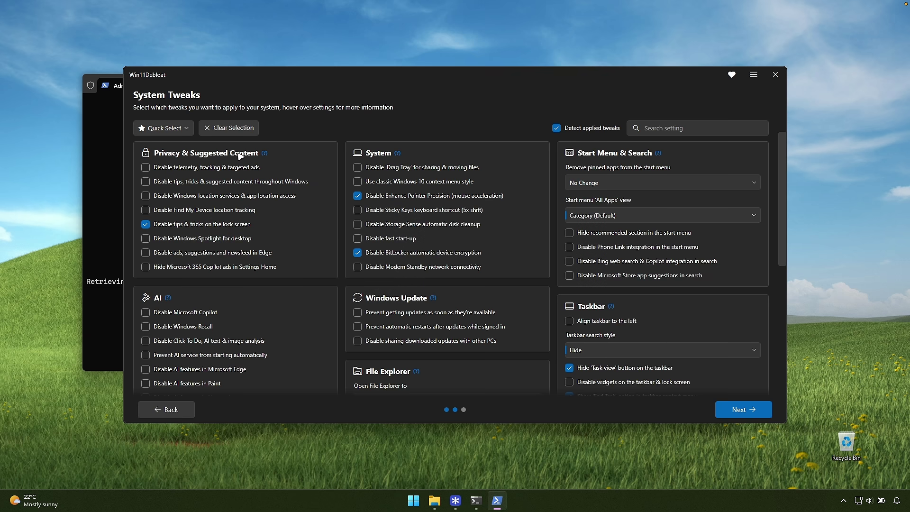
click(179, 131)
click(179, 132)
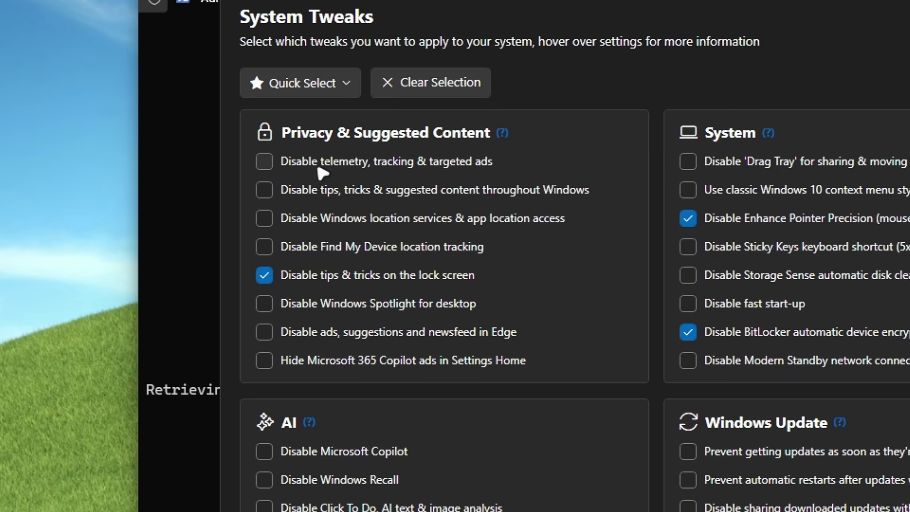
mouse_move(173, 171)
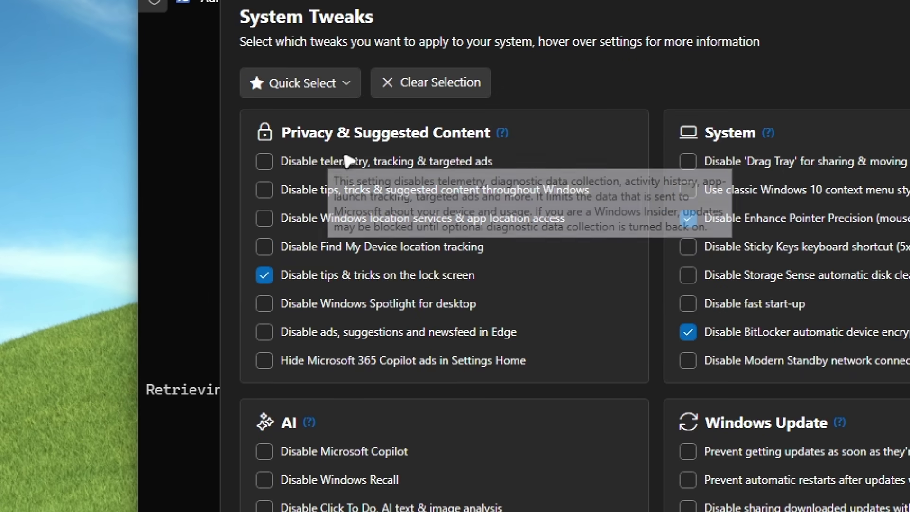
click(319, 170)
click(356, 186)
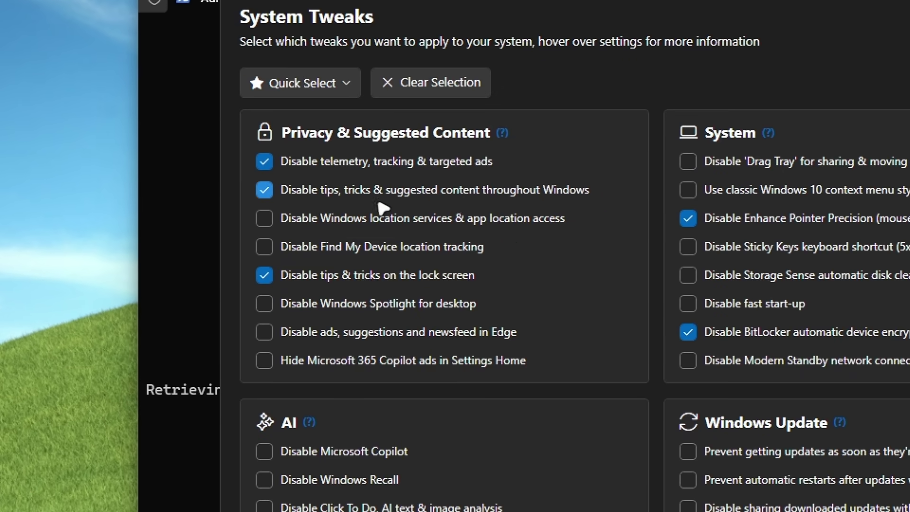
click(416, 223)
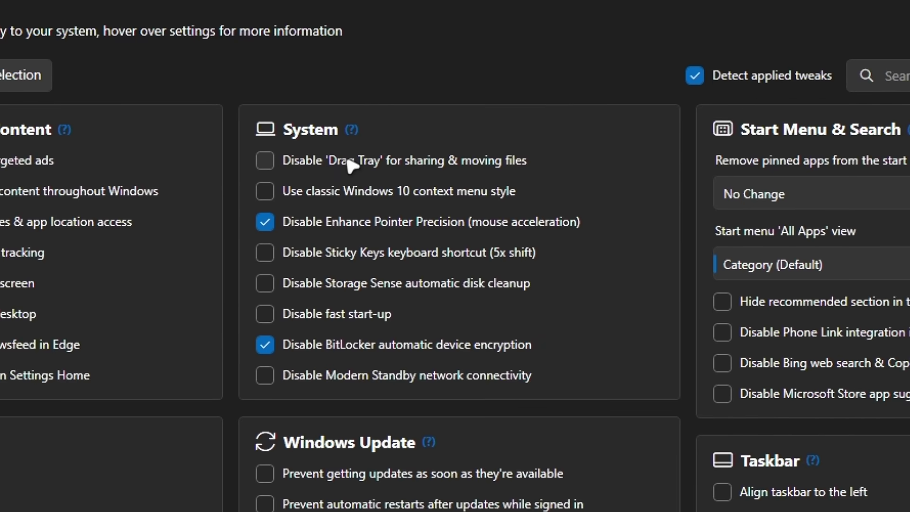
Step: Select the System tweaks that disable the 'Drag Tray' and use the classic Windows 10 context menu, viewing the current desktop context menu
mouse_move(422, 170)
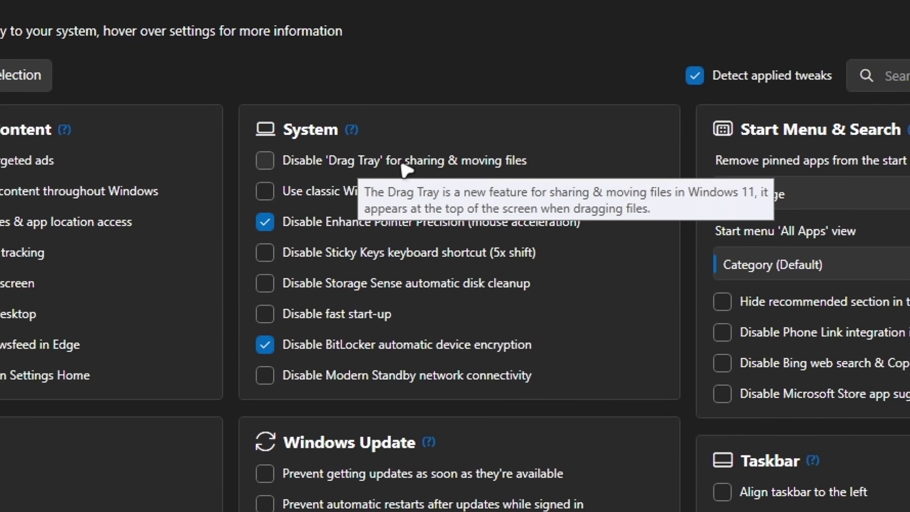
click(483, 163)
mouse_move(375, 200)
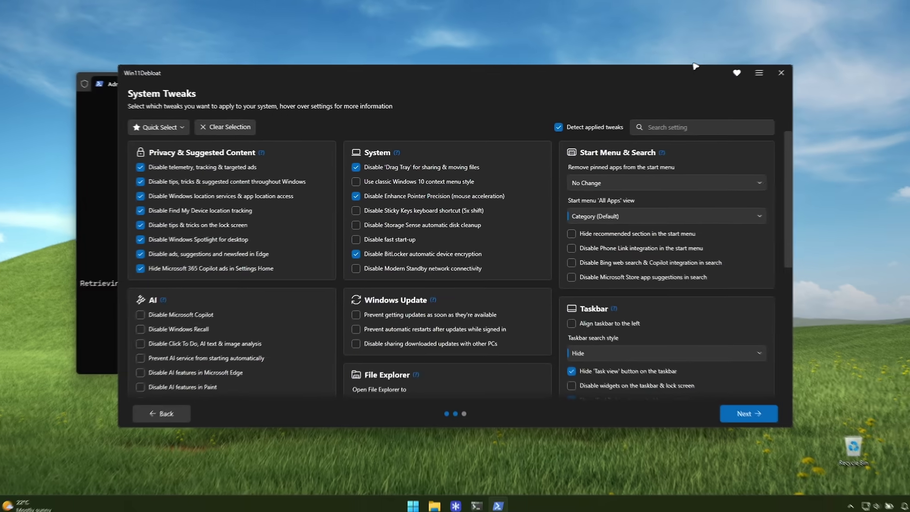
drag(693, 79, 496, 84)
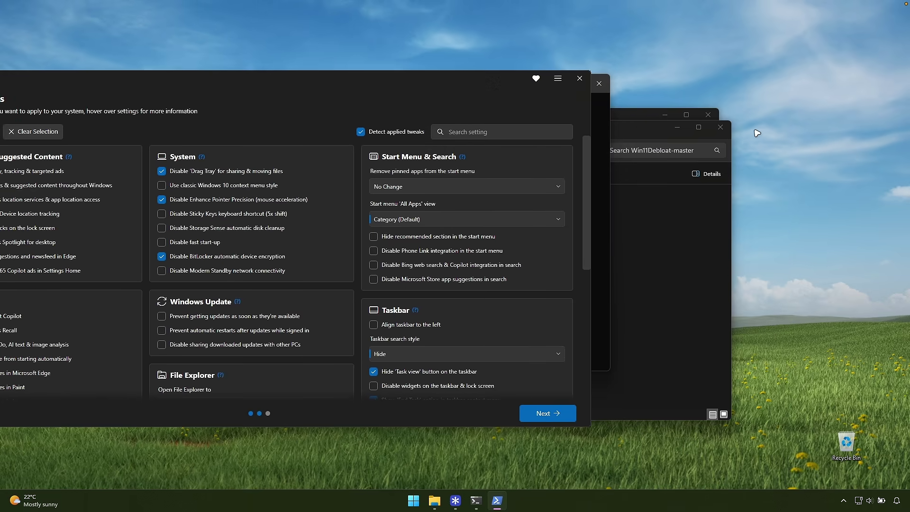
right_click(756, 131)
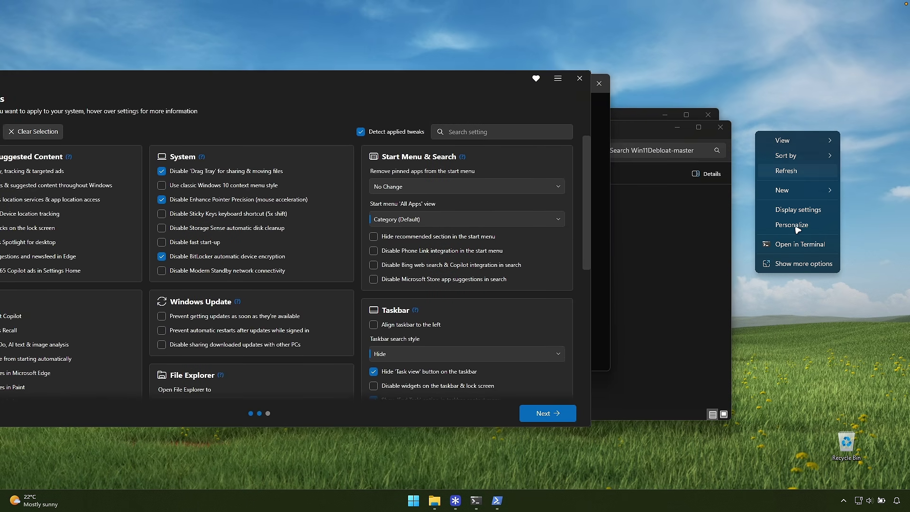
drag(488, 90, 632, 85)
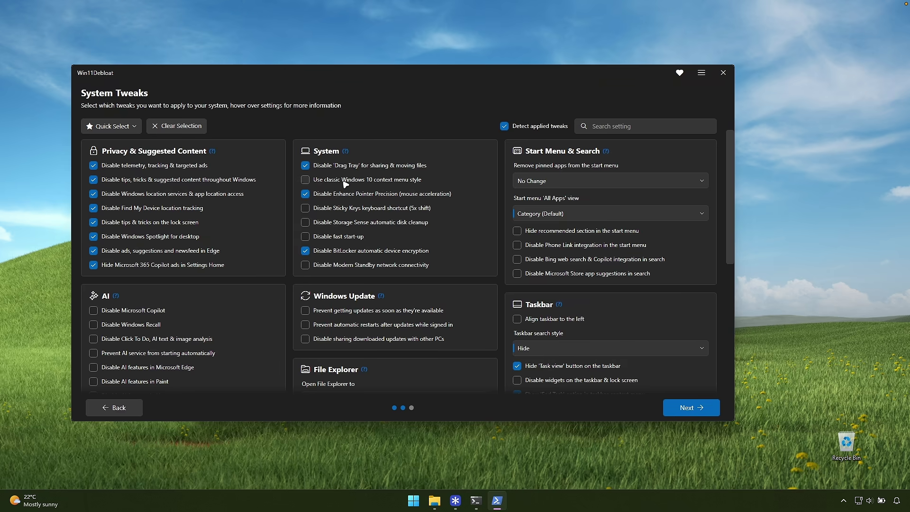
click(339, 184)
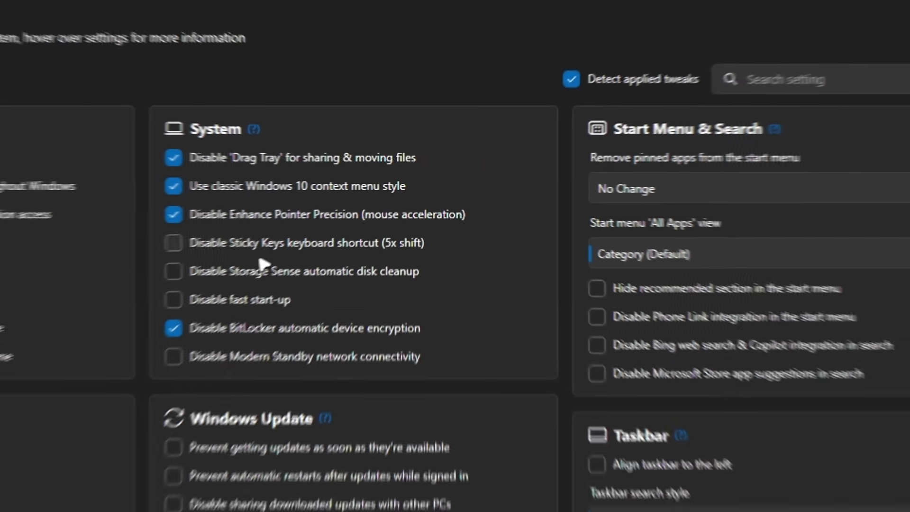
Step: Select the System tweaks that disable the Sticky Keys shortcut, Storage Sense automatic disk cleanup and fast start-up
click(337, 209)
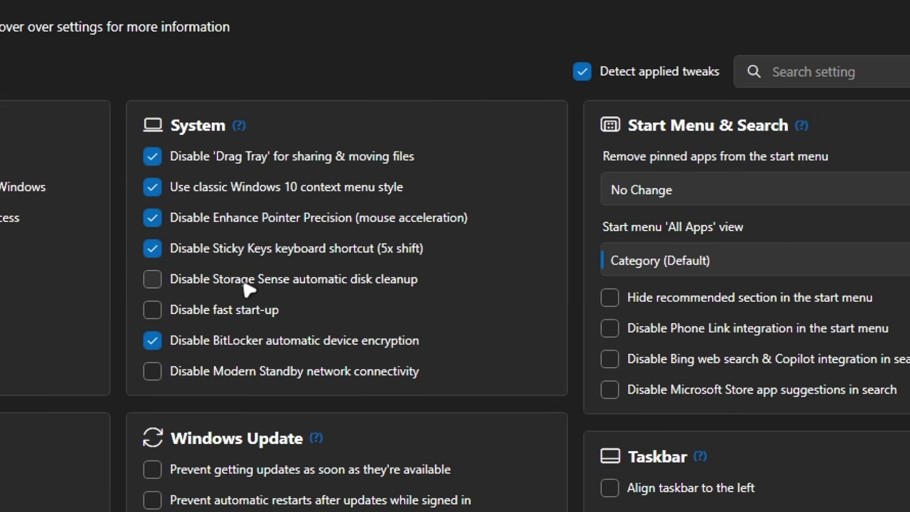
click(239, 291)
click(230, 308)
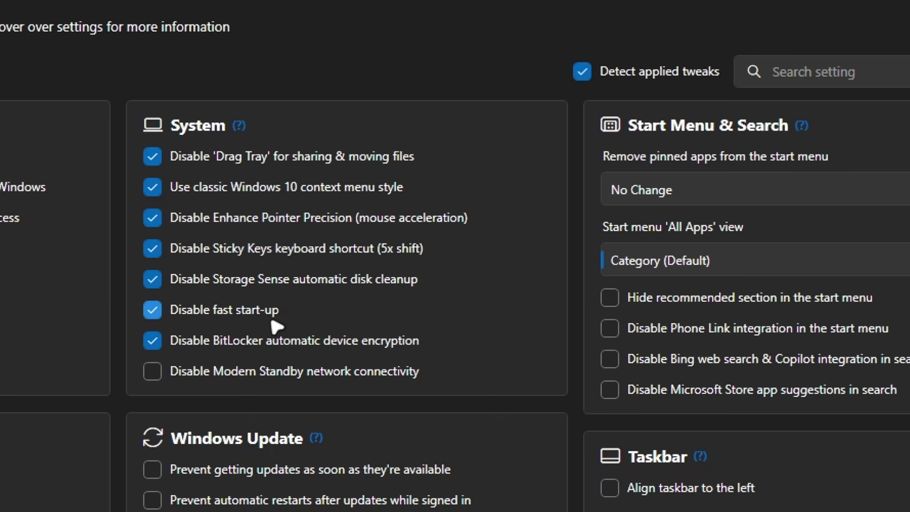
Step: Select the tweak disabling Modern Standby network connectivity, set pinned start menu apps to 'Remove for all users', and view the current Start menu
click(349, 376)
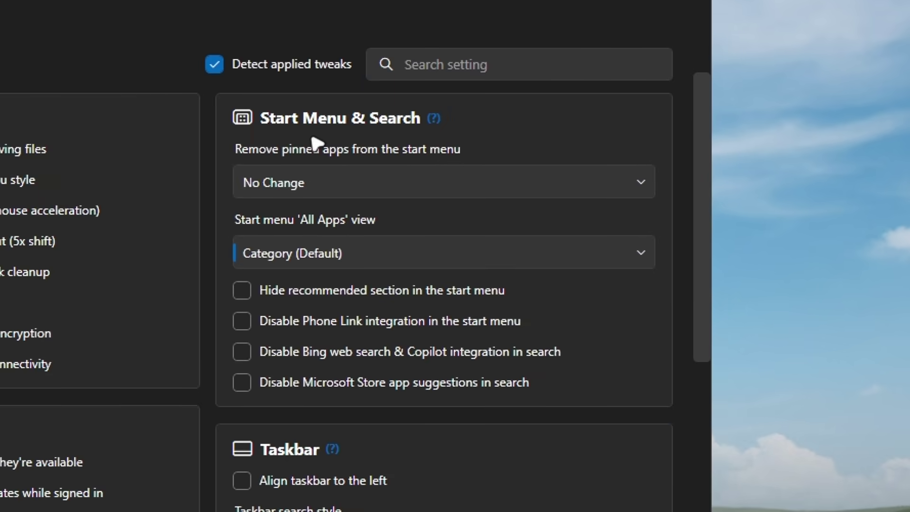
click(382, 183)
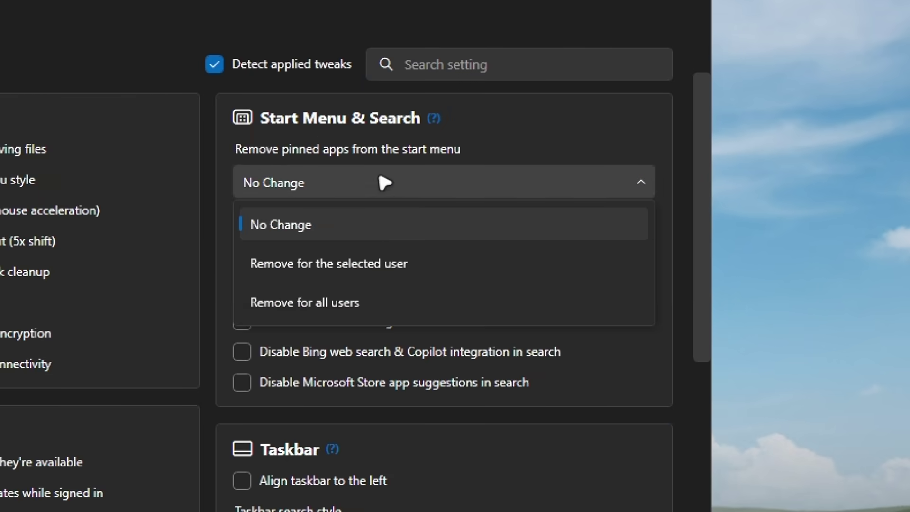
click(362, 306)
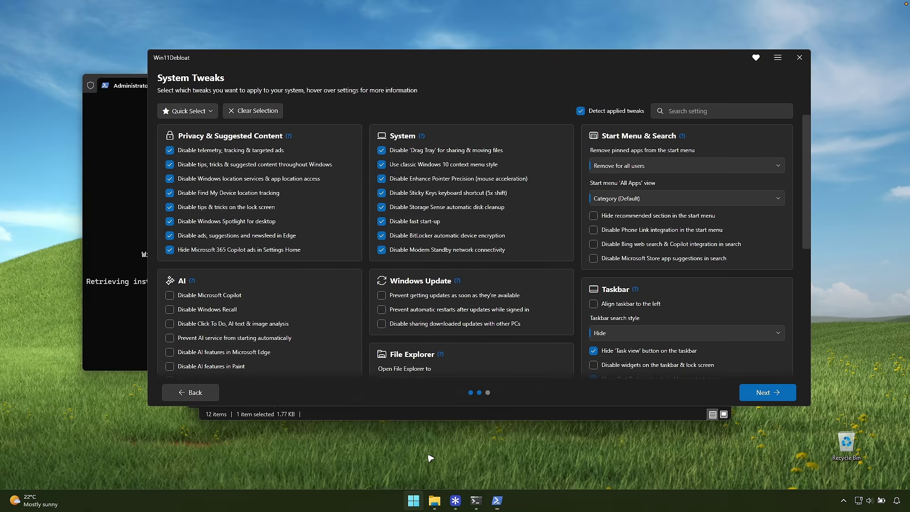
key(super)
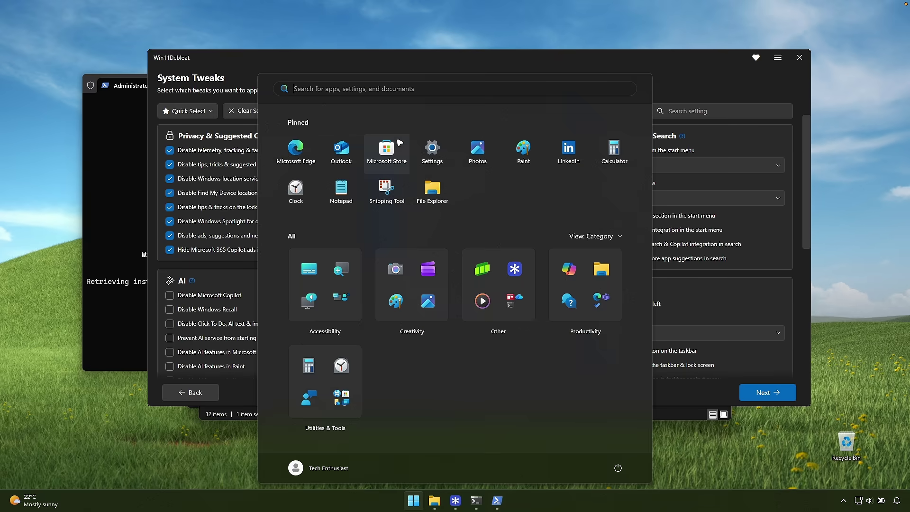
key(Escape)
Step: Turn on all the AI tweaks: Microsoft Copilot, Windows Recall, Click To Do, AI service autostart, and AI features in Edge, Paint and Notepad
scroll(324, 210, down, 3)
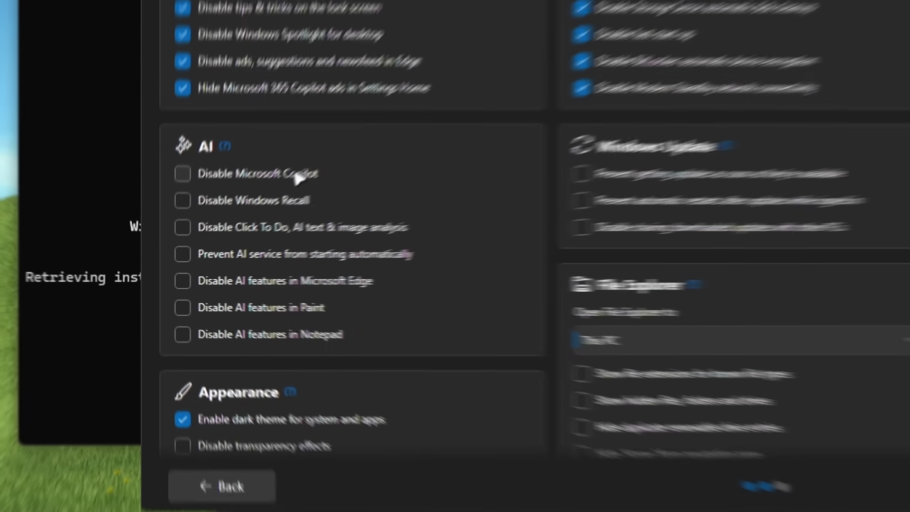
click(230, 227)
click(186, 341)
click(186, 311)
click(187, 279)
click(187, 249)
click(187, 219)
click(187, 188)
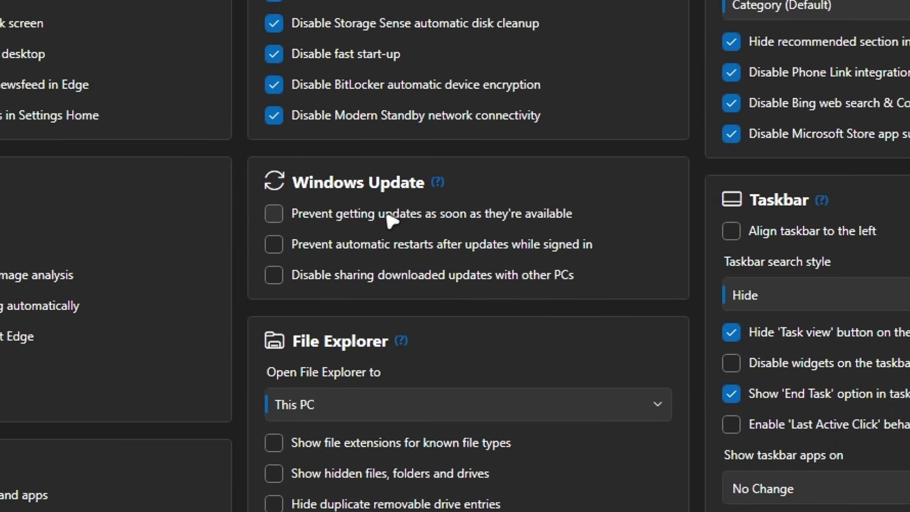
Step: Turn on the Windows Update tweaks that prevent getting updates as soon as they're available and automatic restarts while signed in
click(498, 221)
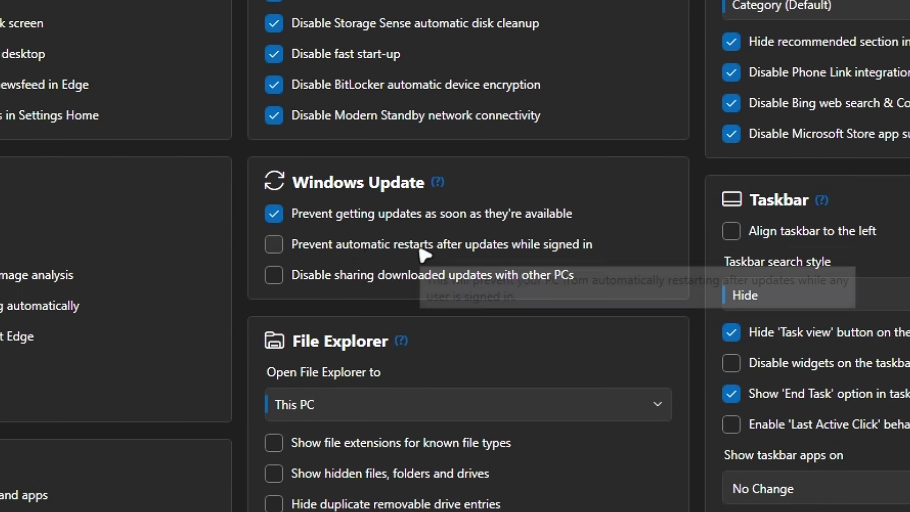
click(556, 246)
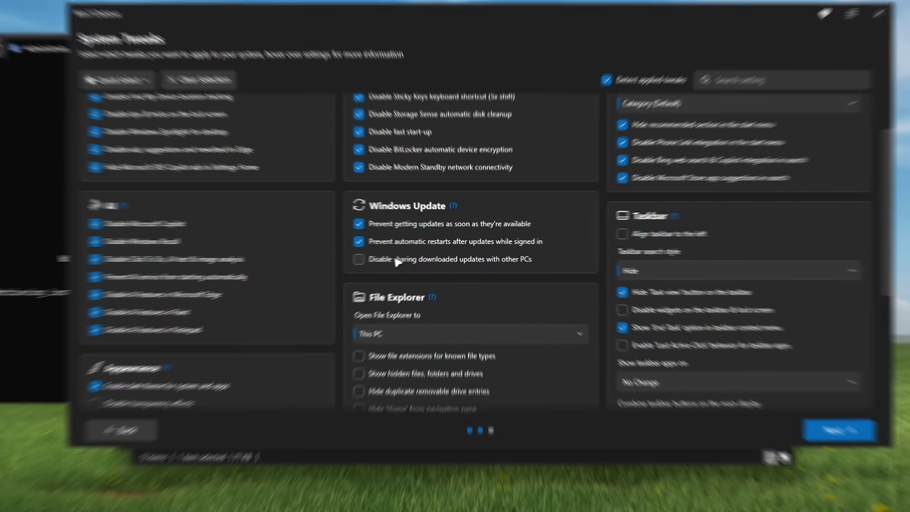
Step: In File Explorer tweaks, show known file extensions, hide duplicate removable drives, 'Home', 'Gallery' and 'OneDrive', and add common folders back to 'This PC'
scroll(339, 332, down, 3)
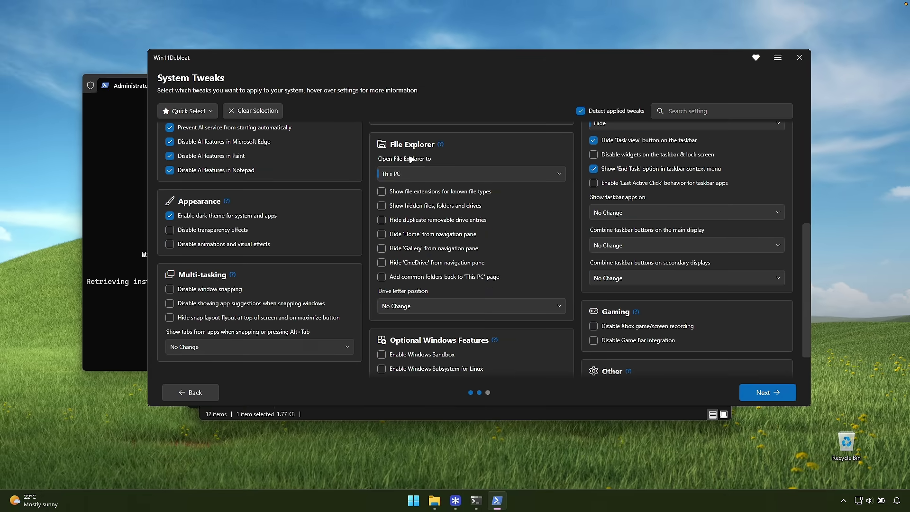
scroll(440, 196, down, 2)
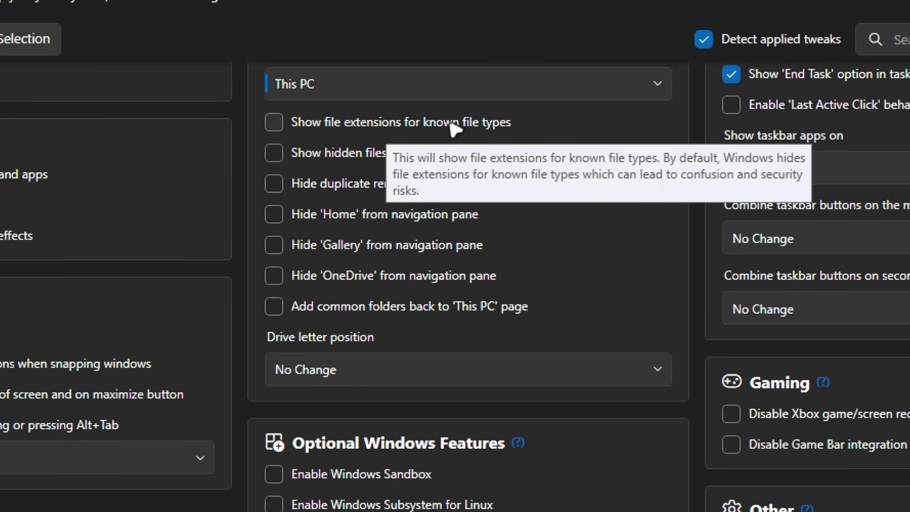
click(438, 129)
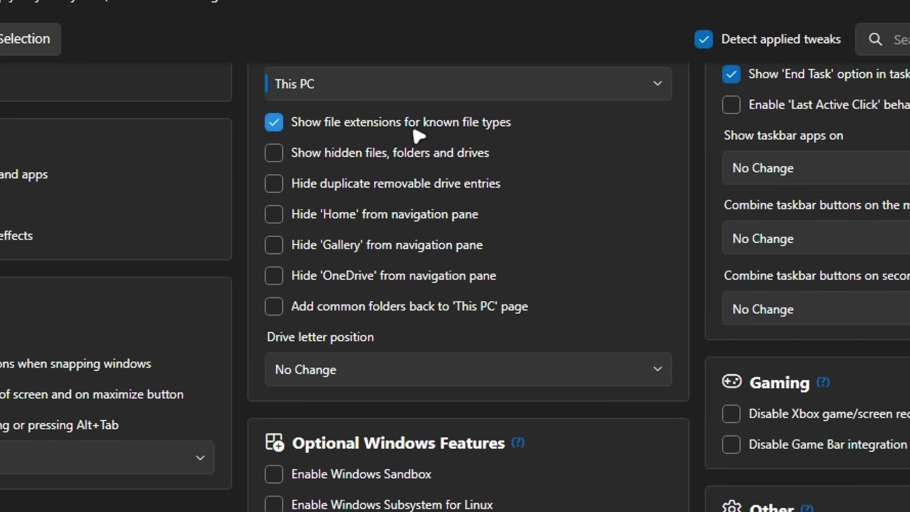
click(366, 184)
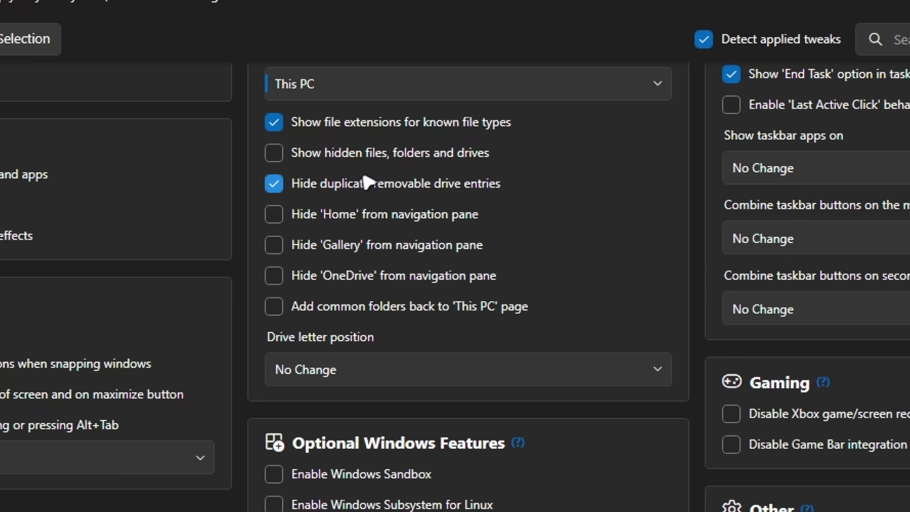
click(317, 215)
click(352, 247)
click(361, 277)
click(317, 310)
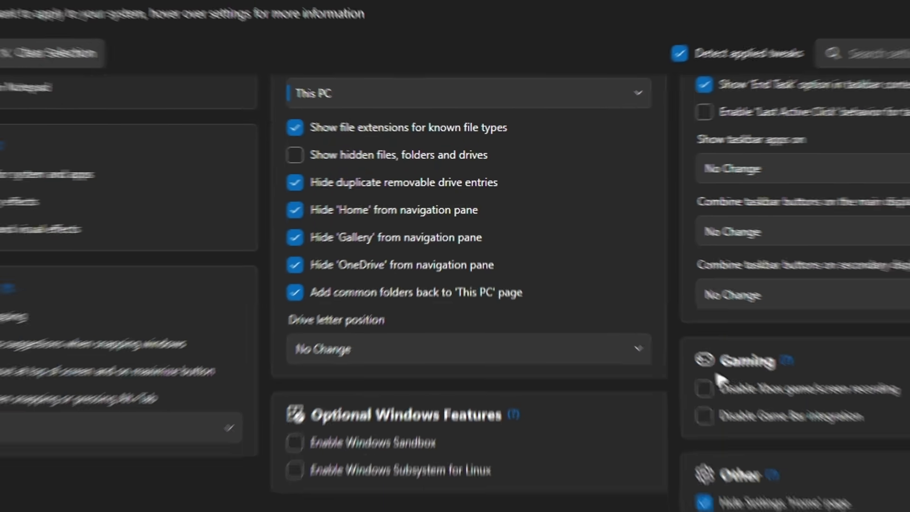
Step: Turn on the Gaming tweaks disabling Xbox game/screen recording and Game Bar integration, and continue to Deployment Settings
click(732, 414)
click(732, 444)
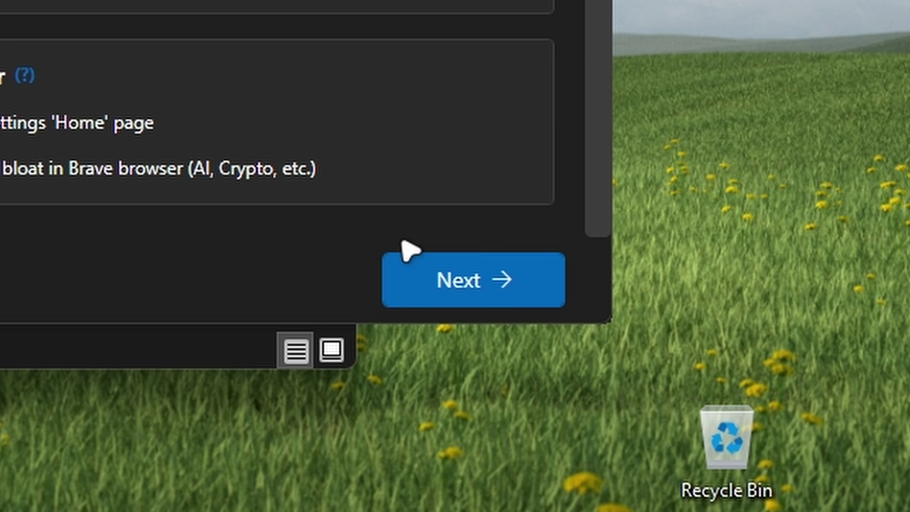
click(753, 394)
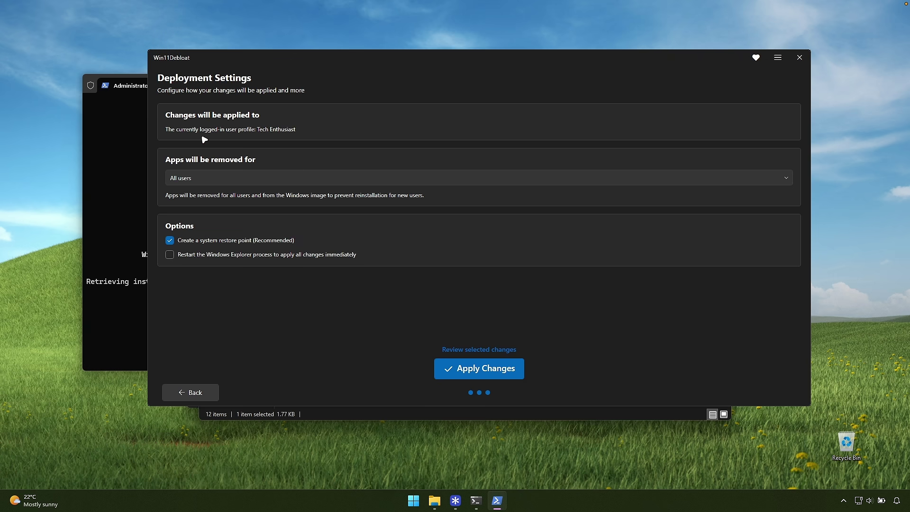
Step: Set app removal to All users and review the full list of selected changes
click(188, 177)
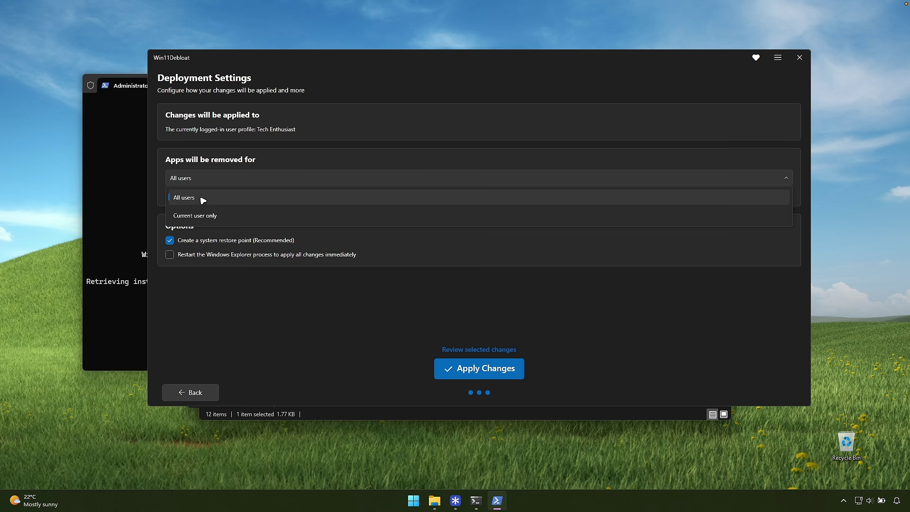
click(201, 203)
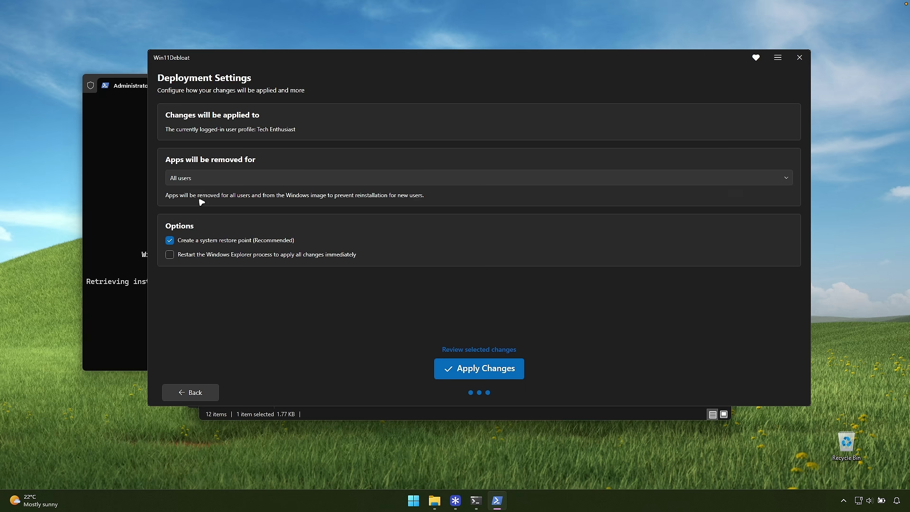
click(487, 352)
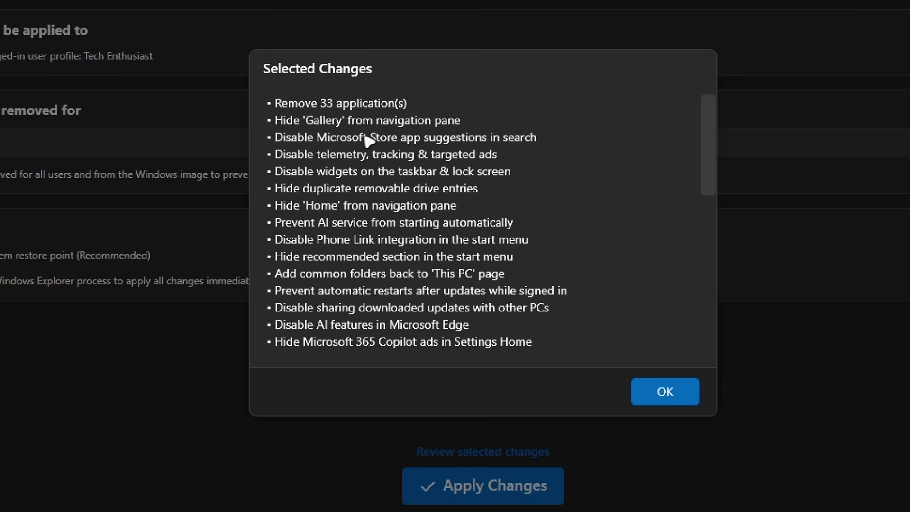
scroll(426, 147, down, 6)
scroll(422, 296, up, 6)
scroll(368, 289, down, 6)
click(666, 391)
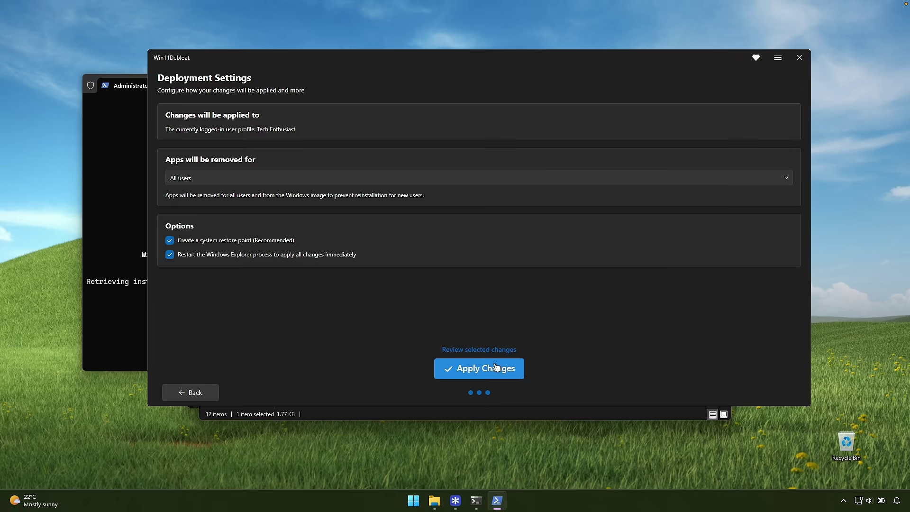
Step: Apply the changes with the Windows Explorer restart enabled, agreeing to uninstall the Microsoft Store and to forcefully uninstall Microsoft Edge
click(500, 388)
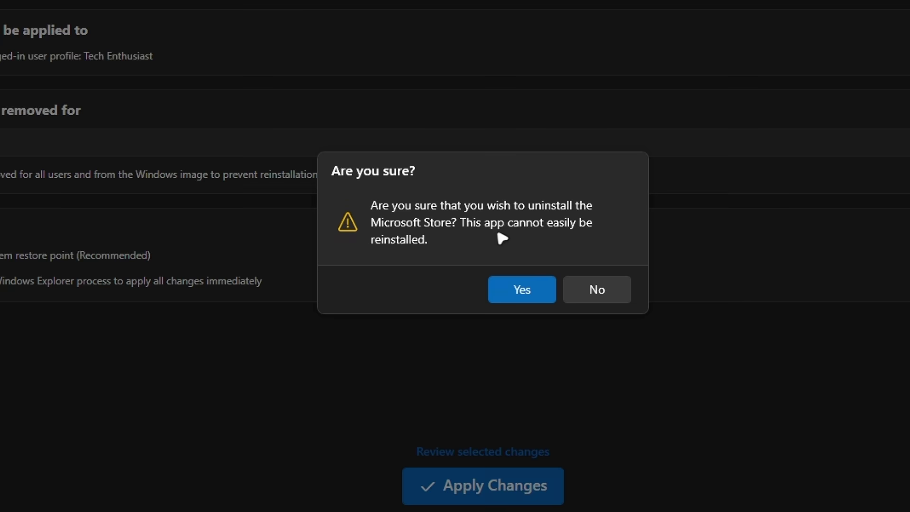
click(534, 290)
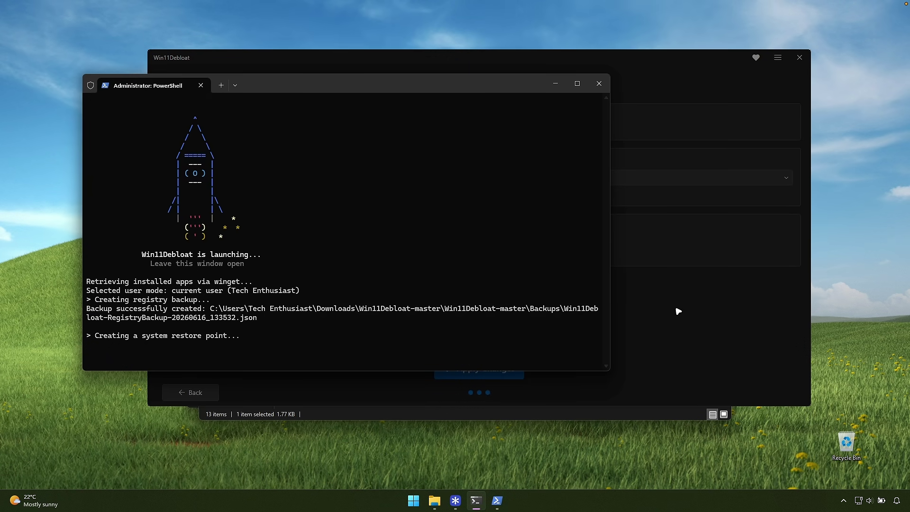
click(705, 331)
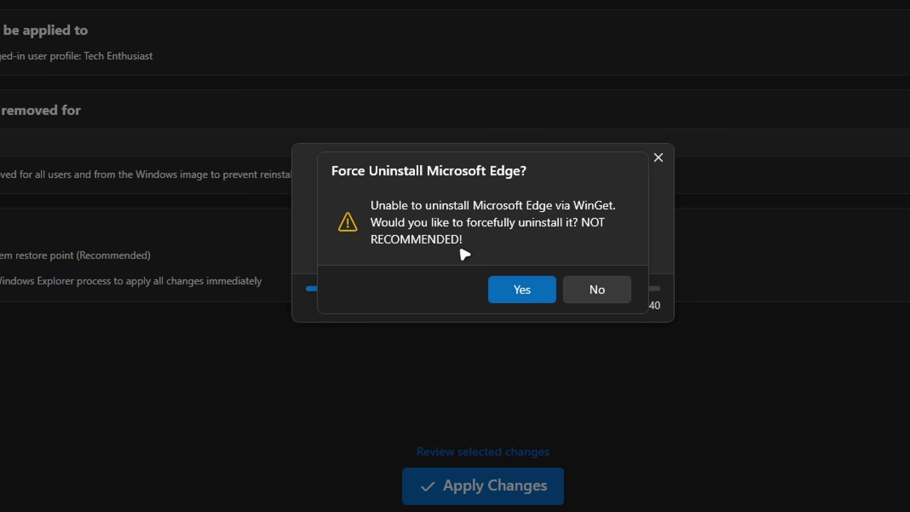
click(517, 295)
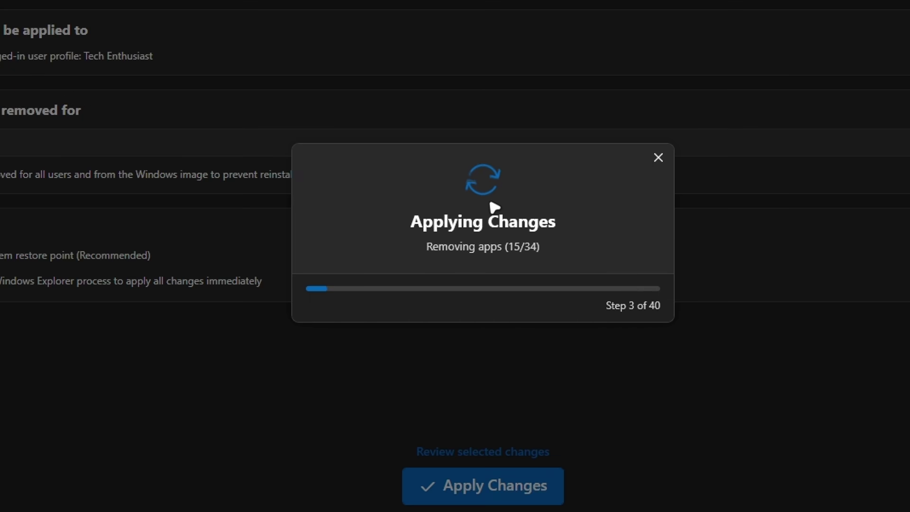
Step: Read the PowerShell log entries about the forced uninstall of Microsoft Edge, highlighting the relevant lines
click(102, 276)
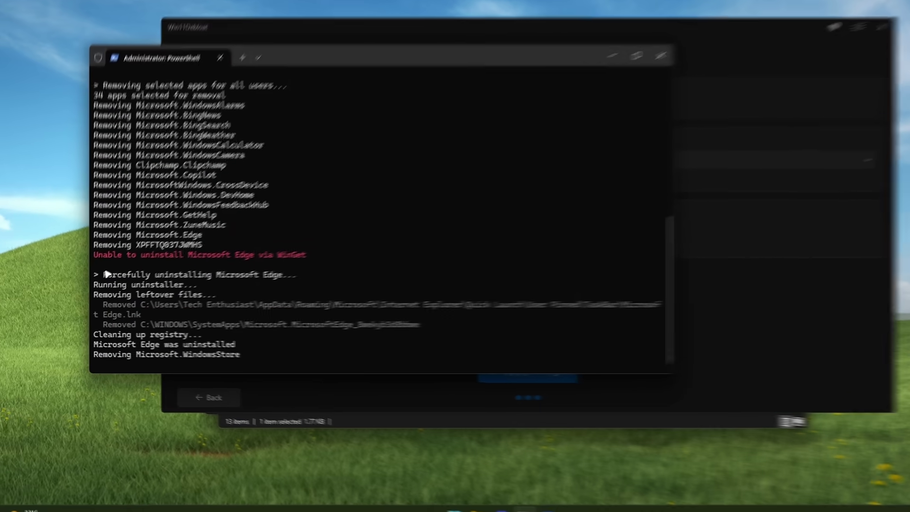
drag(105, 274, 553, 220)
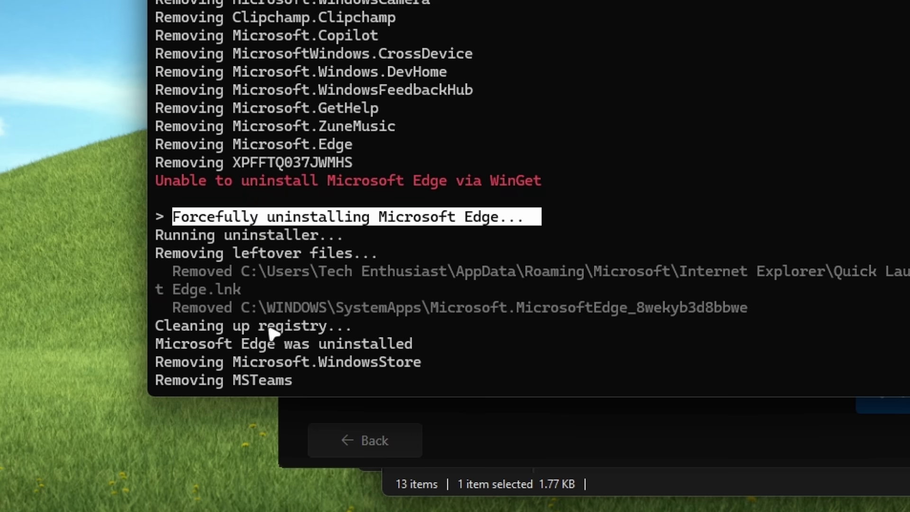
drag(160, 341, 430, 346)
click(449, 344)
Step: Search the Start menu for "edge" to check whether the browser is still installed
key(super)
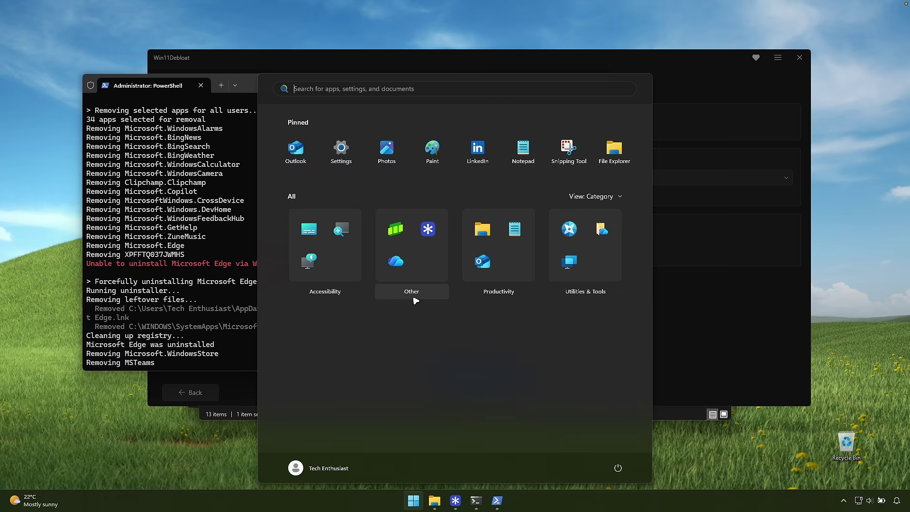
text(edge)
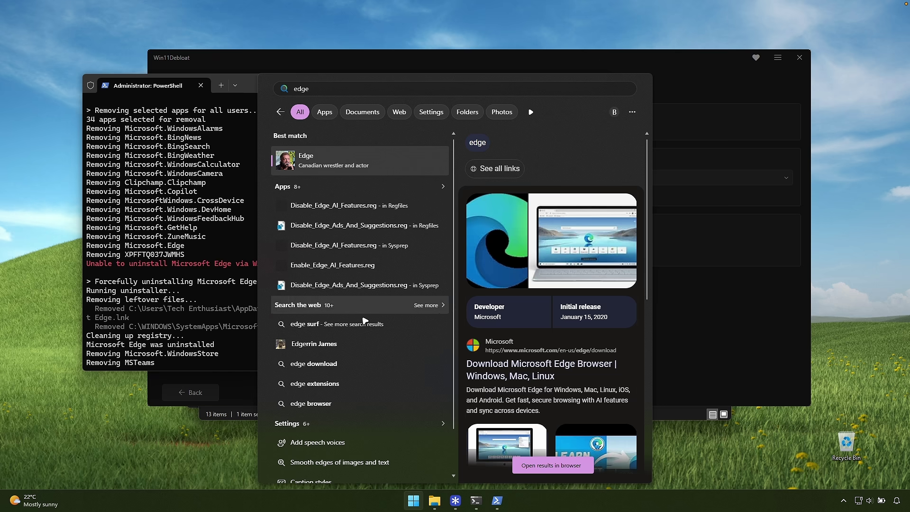
scroll(377, 366, down, 2)
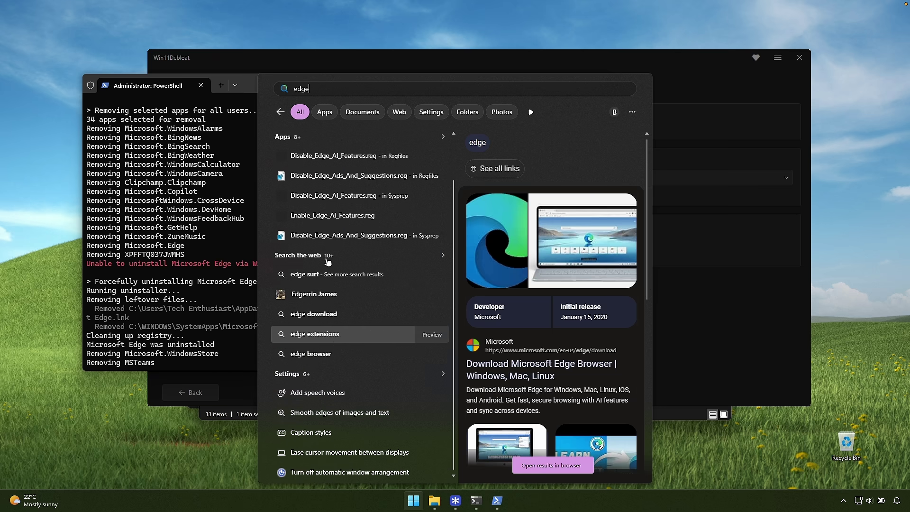
scroll(370, 322, up, 2)
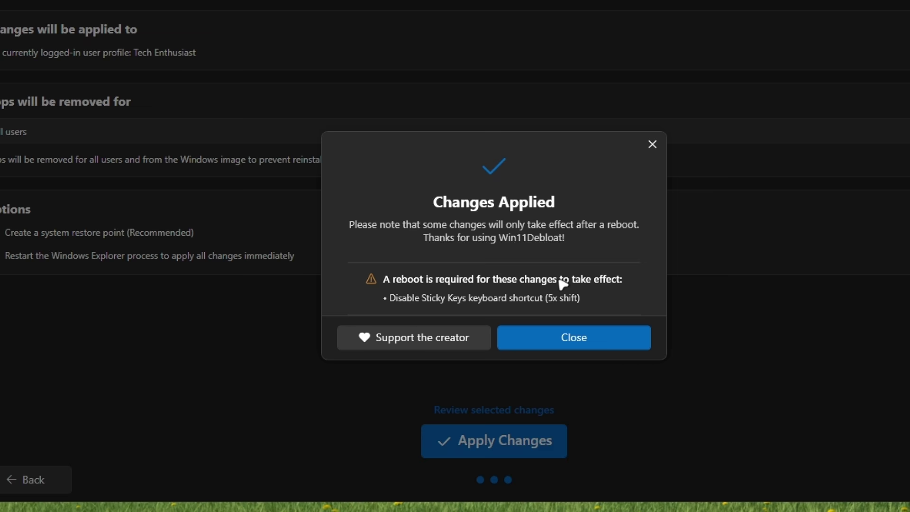
Step: Close the Changes Applied dialog and restart the PC
click(593, 339)
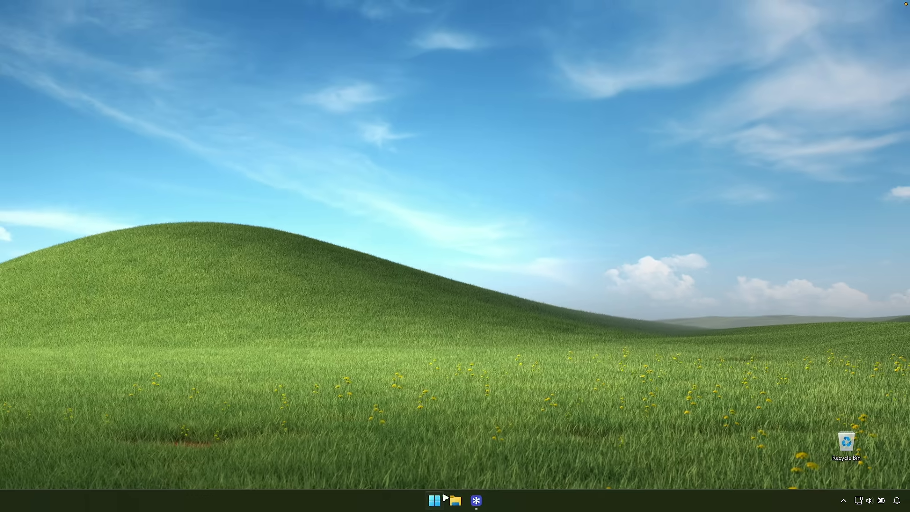
click(435, 500)
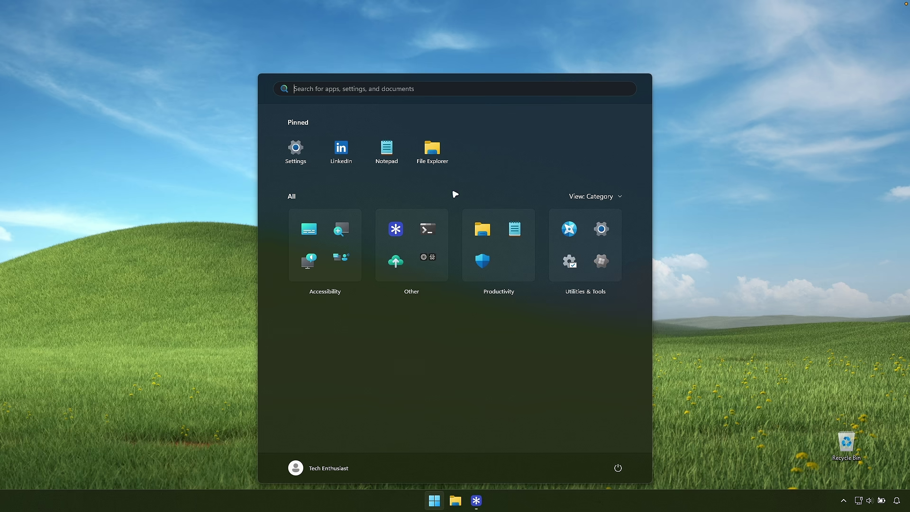
click(618, 469)
click(617, 449)
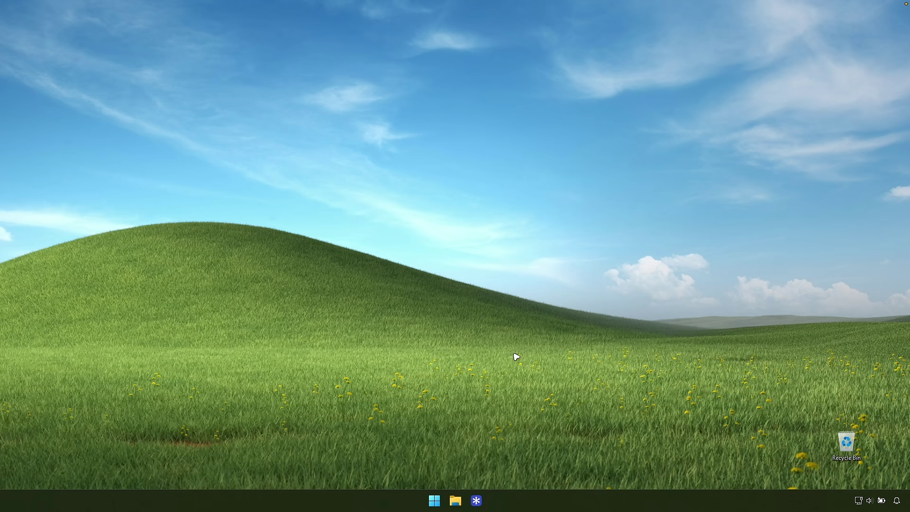
Step: Uninstall the pinned LinkedIn app from the Start menu
click(434, 501)
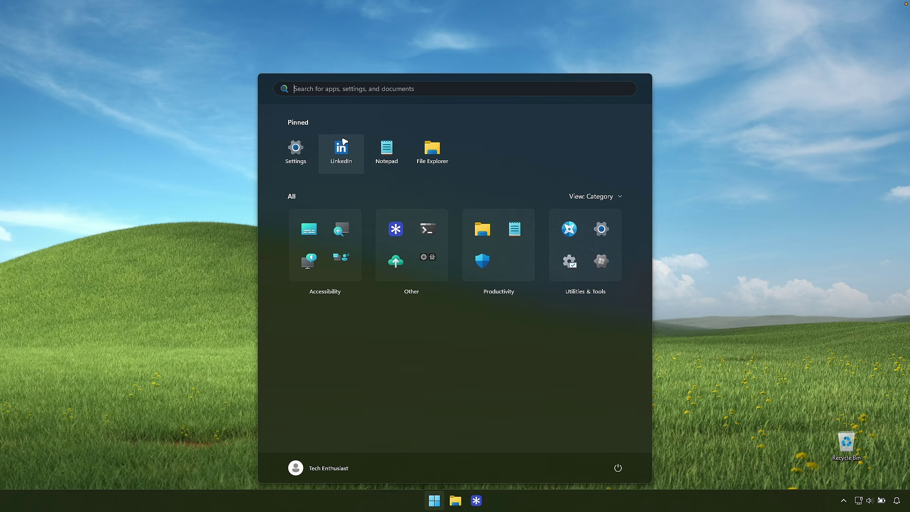
right_click(344, 143)
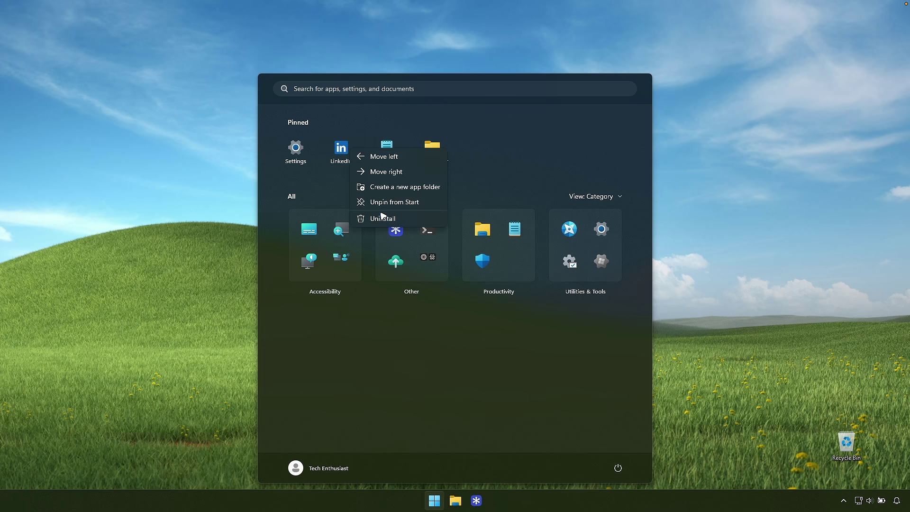
click(396, 218)
click(438, 304)
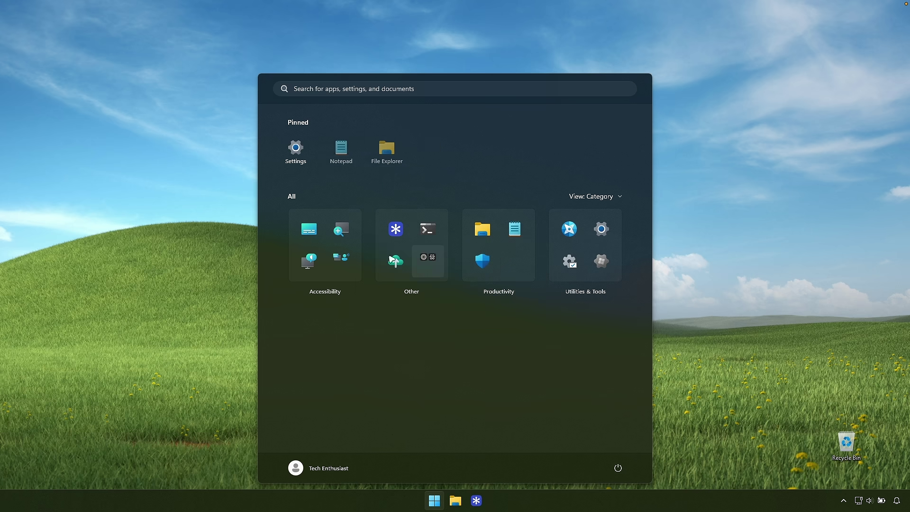
Step: Search the Start menu for "edge" and "store" to check for leftover Microsoft apps
click(325, 90)
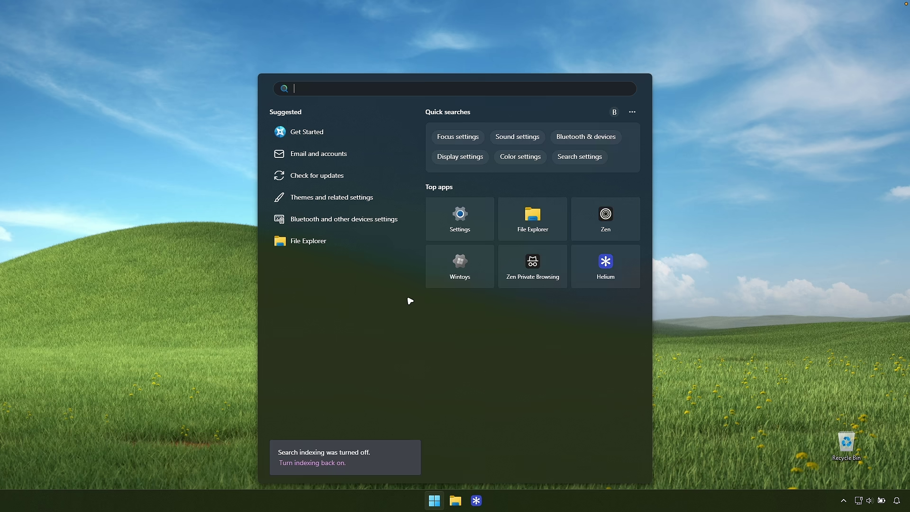
text(edge)
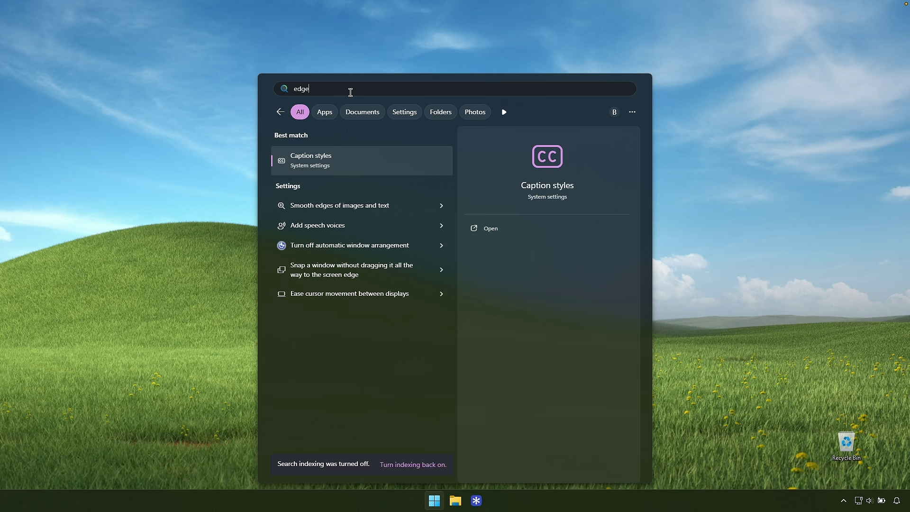
drag(351, 93, 289, 79)
text(store)
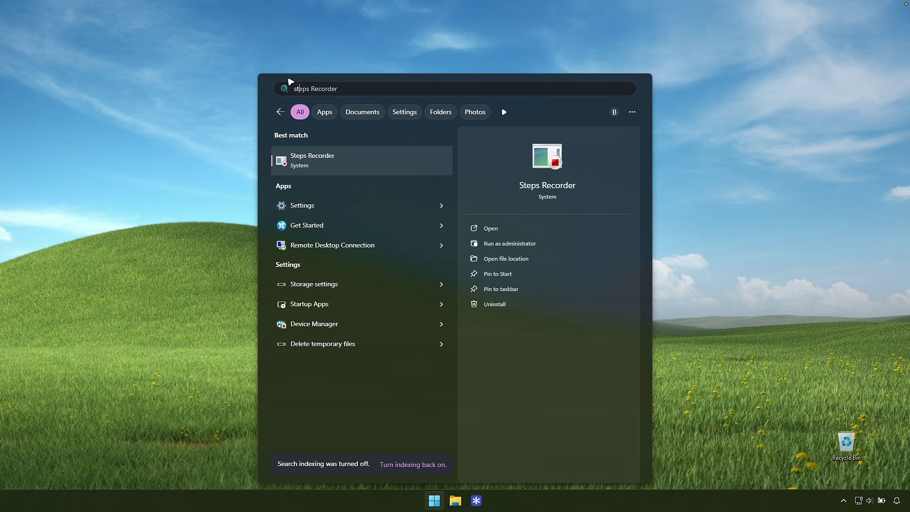
click(280, 112)
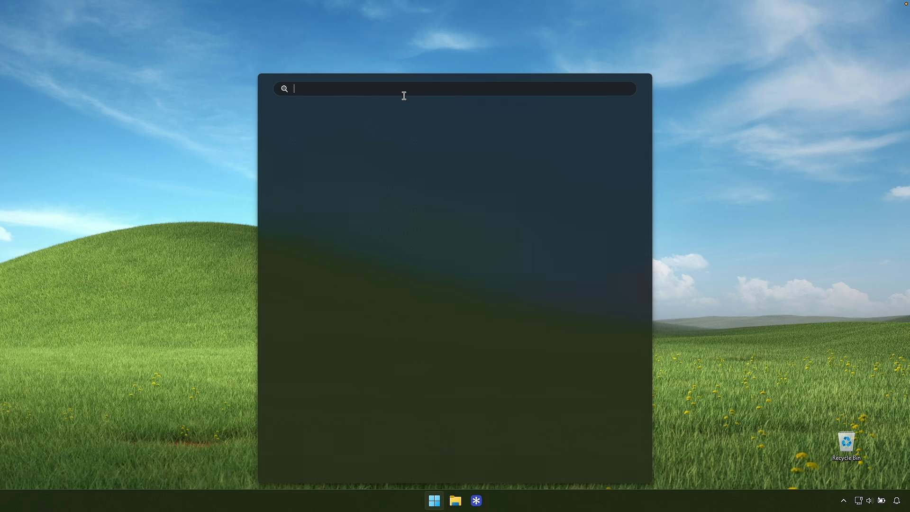
Step: Open the Installed apps page in Settings and look through the list of remaining apps
text(settings)
key(Return)
click(479, 142)
scroll(530, 239, down, 10)
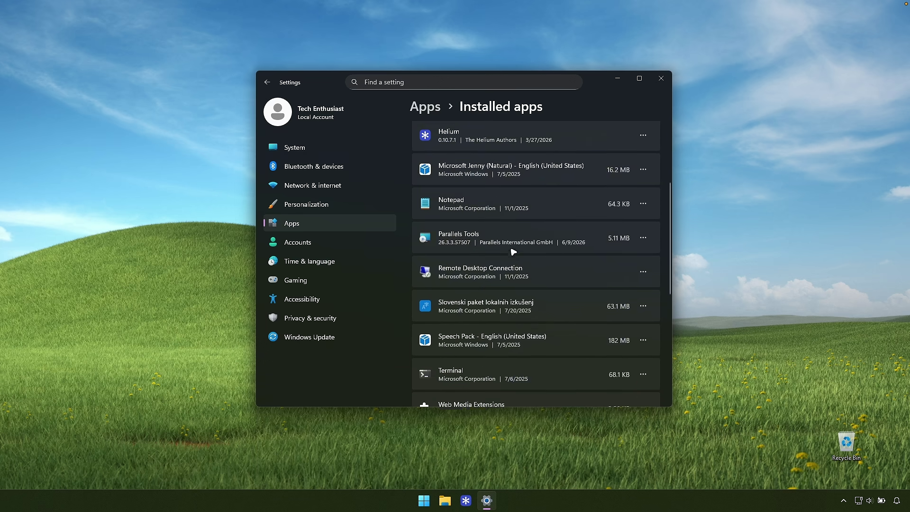
drag(673, 330, 667, 149)
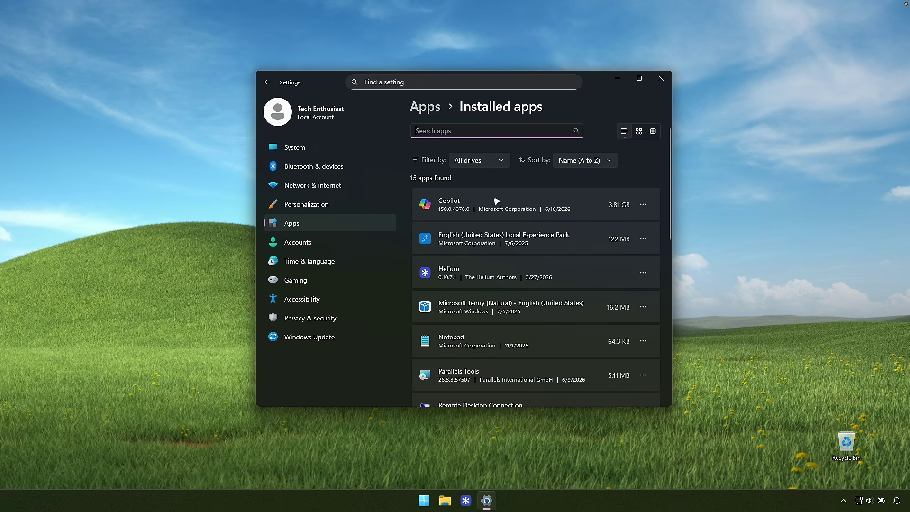
Step: Try to uninstall Copilot from the installed apps, recheck the list and close Settings
click(643, 238)
click(541, 239)
click(615, 255)
click(419, 334)
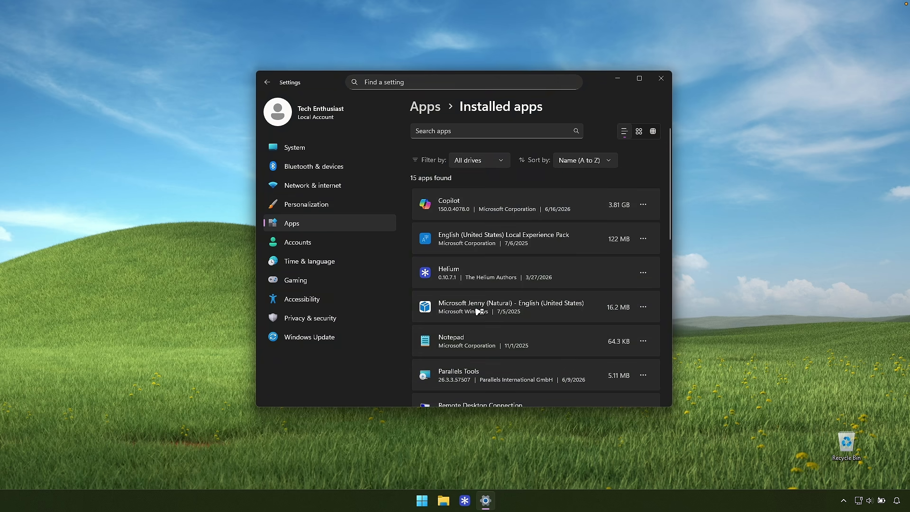
scroll(490, 222, down, 10)
scroll(508, 226, up, 8)
key(alt+F4)
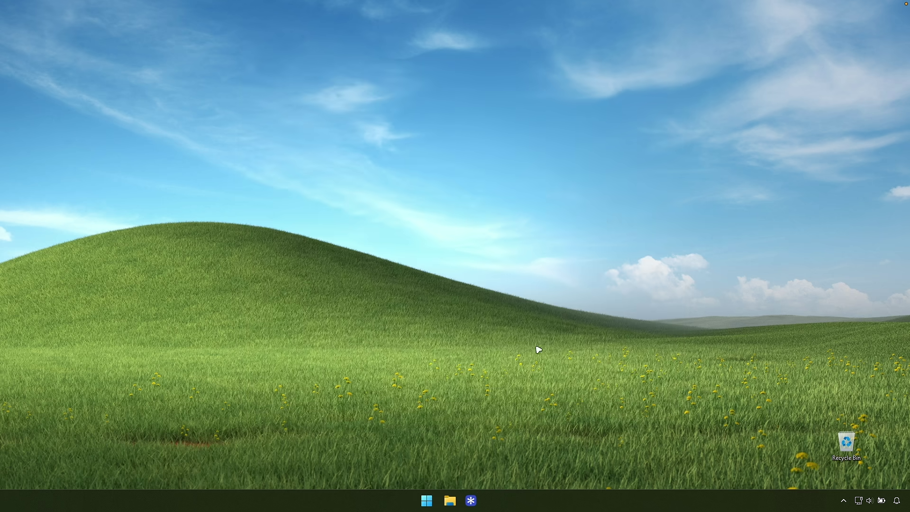
Step: Launch Notepad to check that it opens, close it, and take another look at the Start menu
click(434, 504)
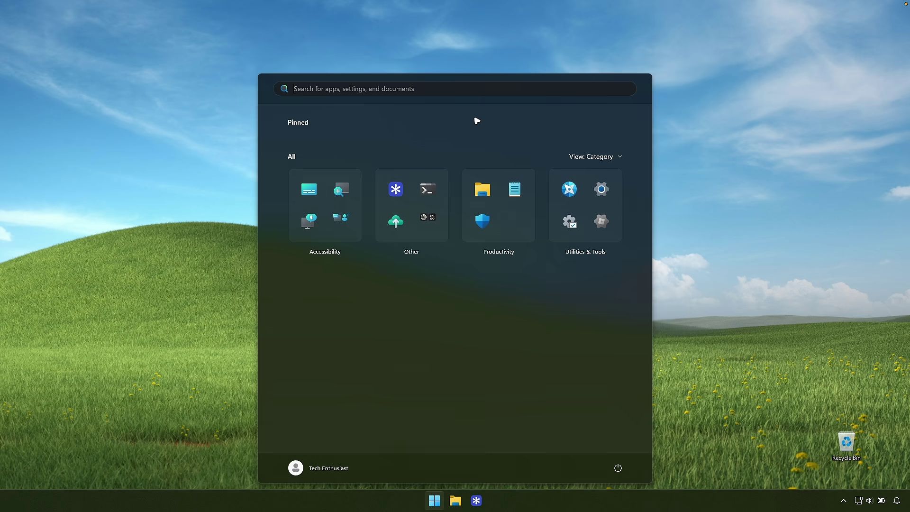
text(notepad)
key(Return)
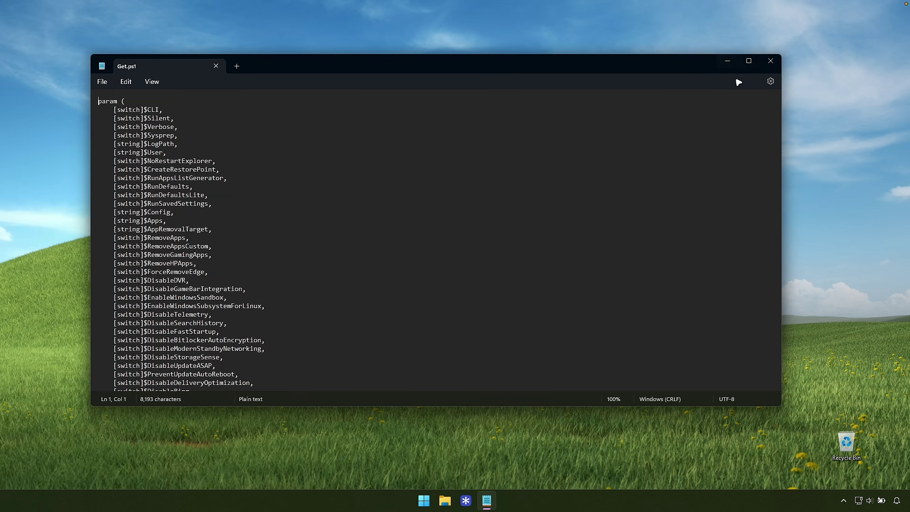
key(alt+F4)
click(434, 501)
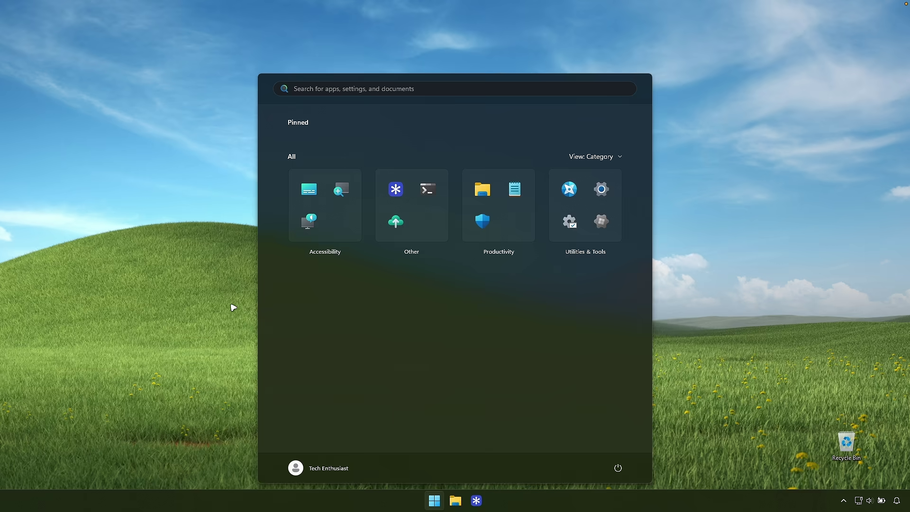
click(199, 299)
Step: Open Task Manager and widen its window to show the Network column of the process list
right_click(530, 499)
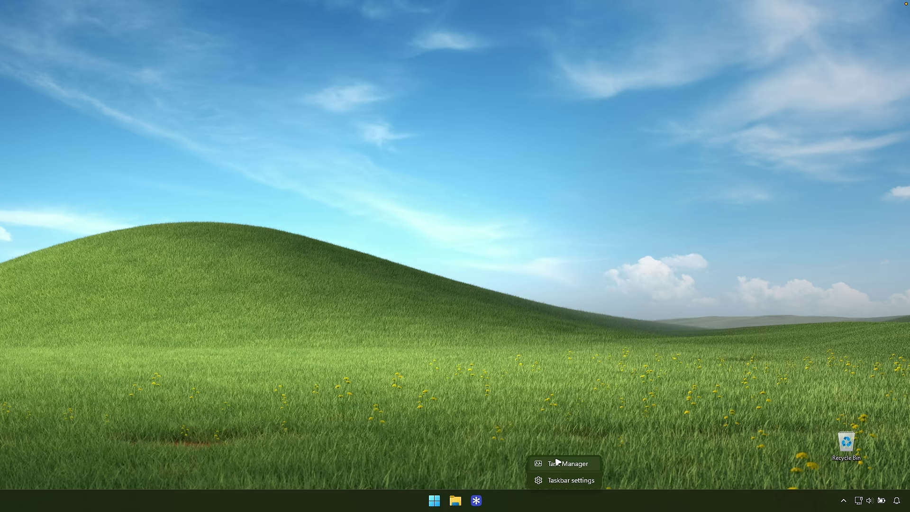
click(572, 463)
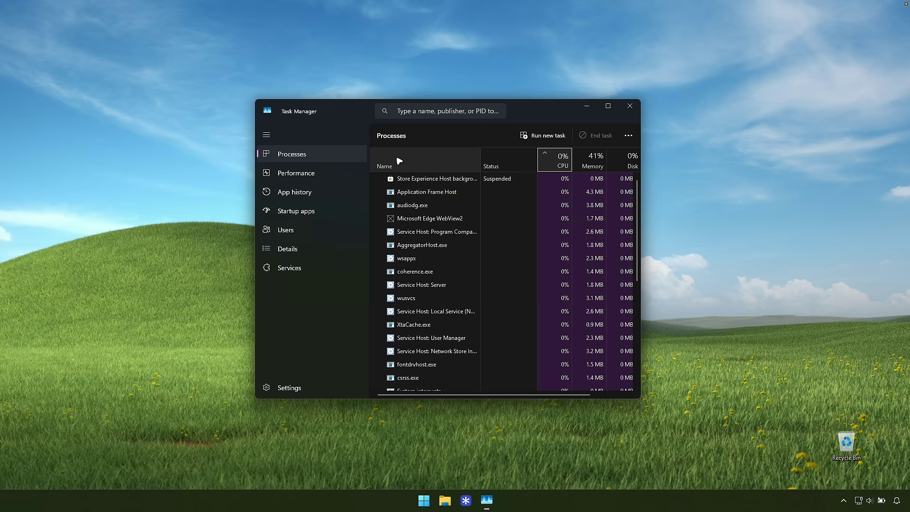
drag(641, 223, 692, 223)
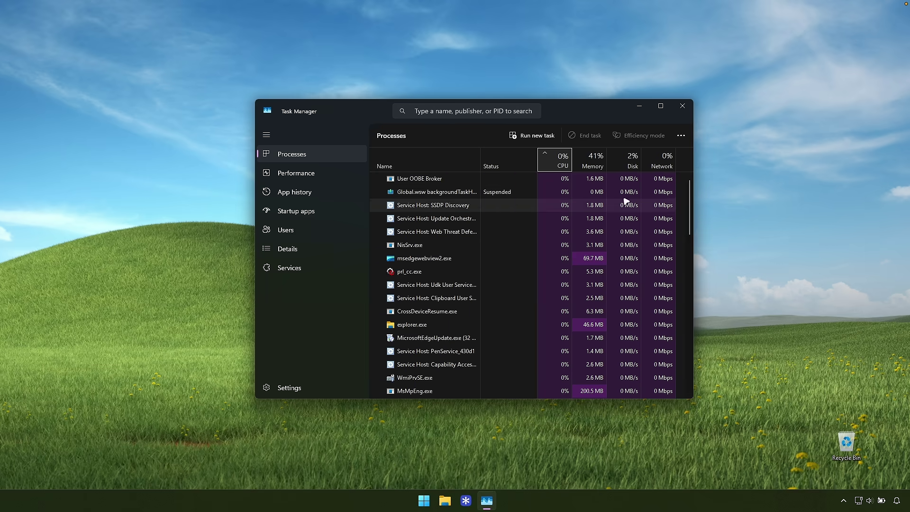
drag(573, 120, 530, 128)
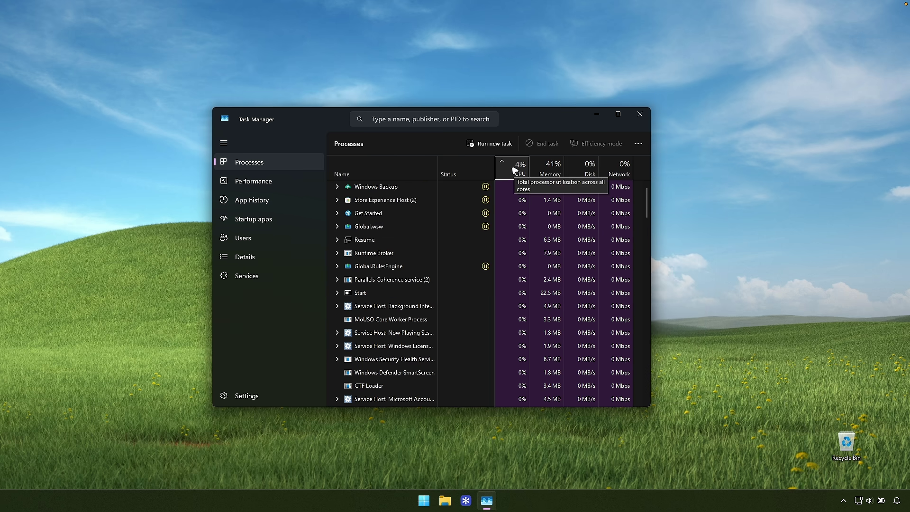
Step: Sort the processes by memory, disk and network usage, check the Performance page and close Task Manager
click(555, 166)
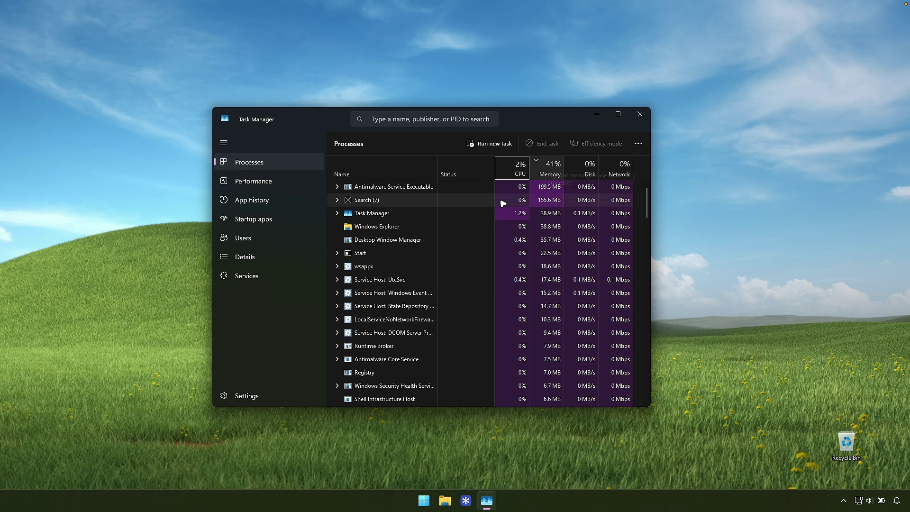
click(588, 170)
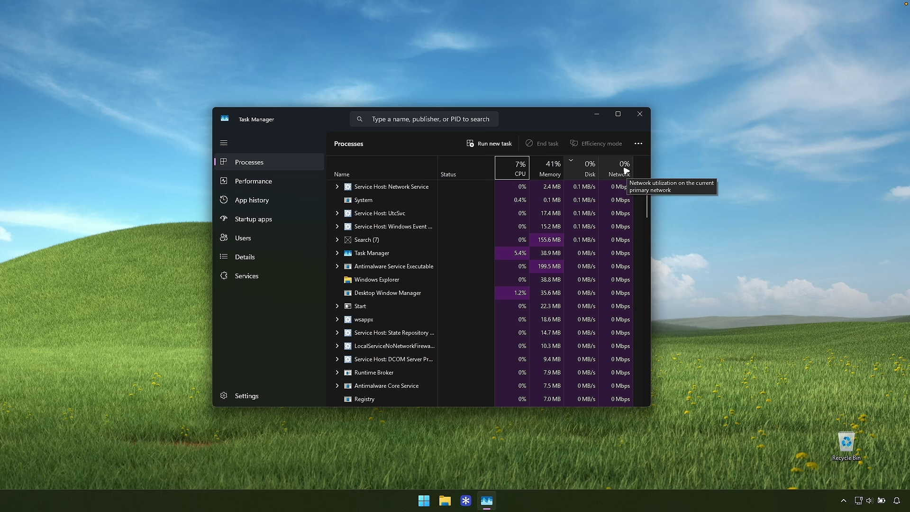
click(625, 171)
click(249, 183)
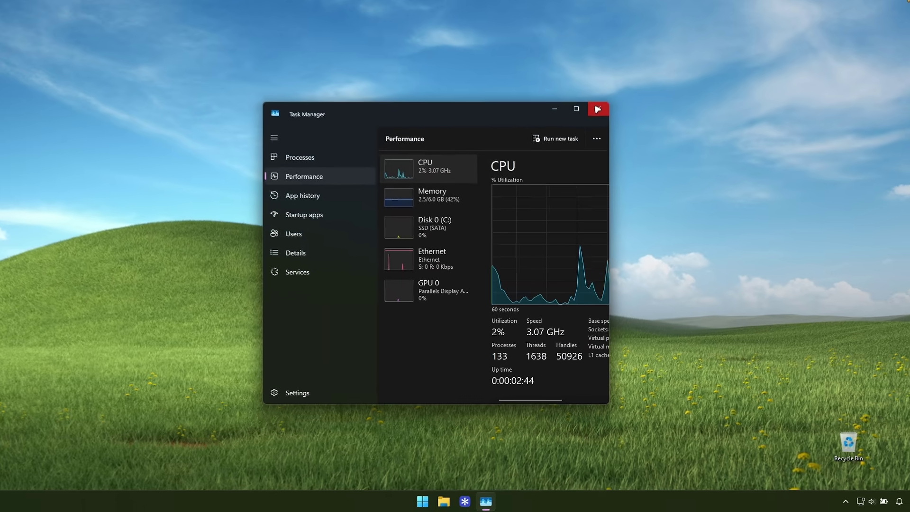
click(601, 110)
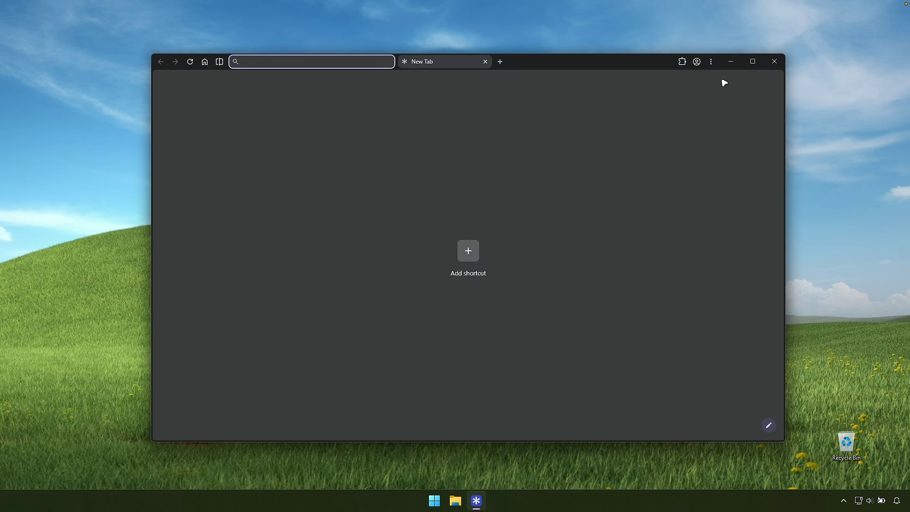
Step: In the Helium browser, reopen the Win11Debloat GitHub page from the history and close the empty new tab
click(711, 62)
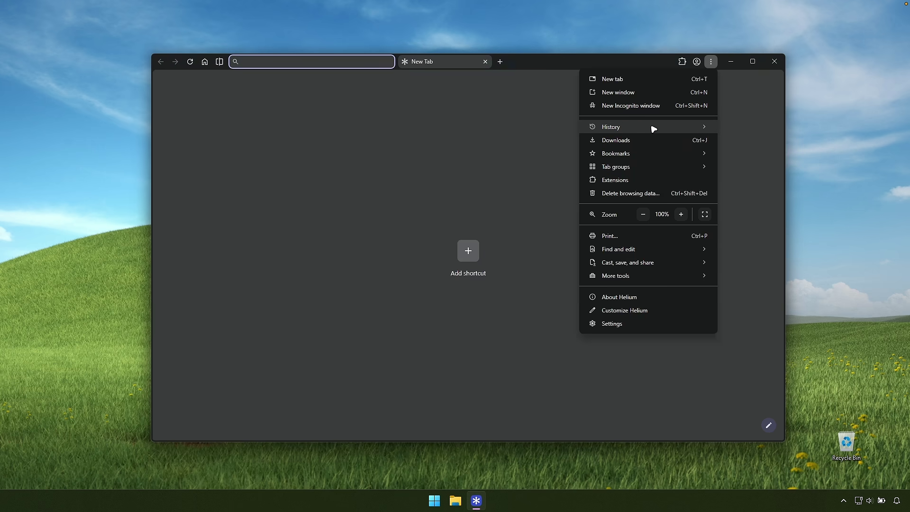
mouse_move(654, 127)
click(733, 162)
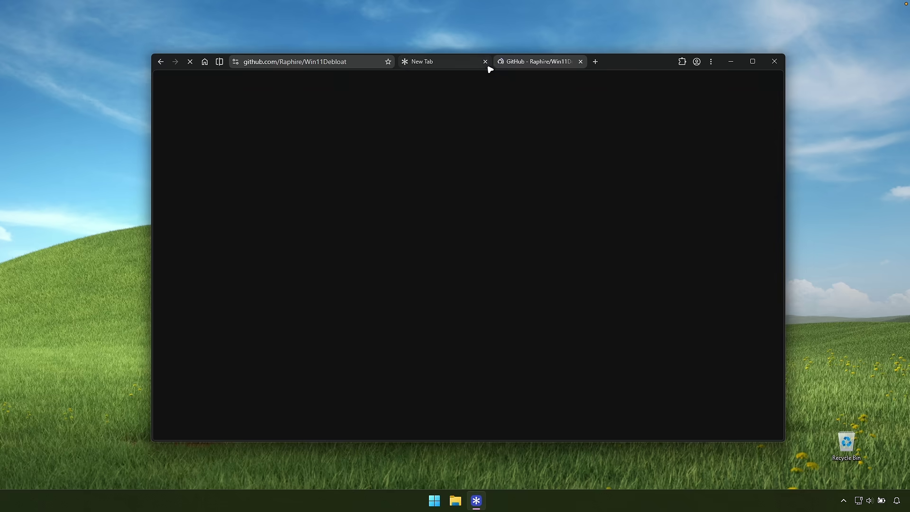
click(485, 62)
drag(561, 64, 555, 60)
scroll(484, 274, down, 1)
scroll(412, 341, down, 10)
scroll(412, 342, up, 12)
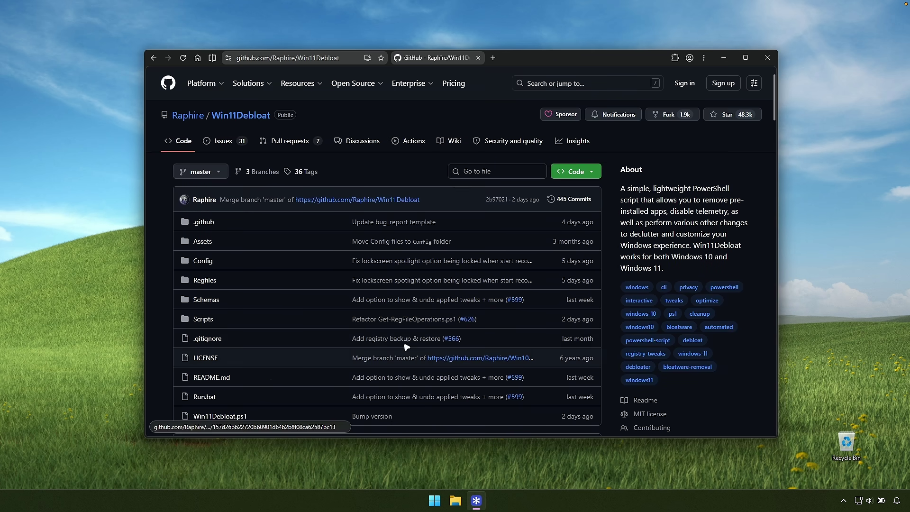
Step: Show the desktop and check the Downloads, Pictures, Music, Videos, Desktop and This PC locations in File Explorer, closing it when done
key(super)
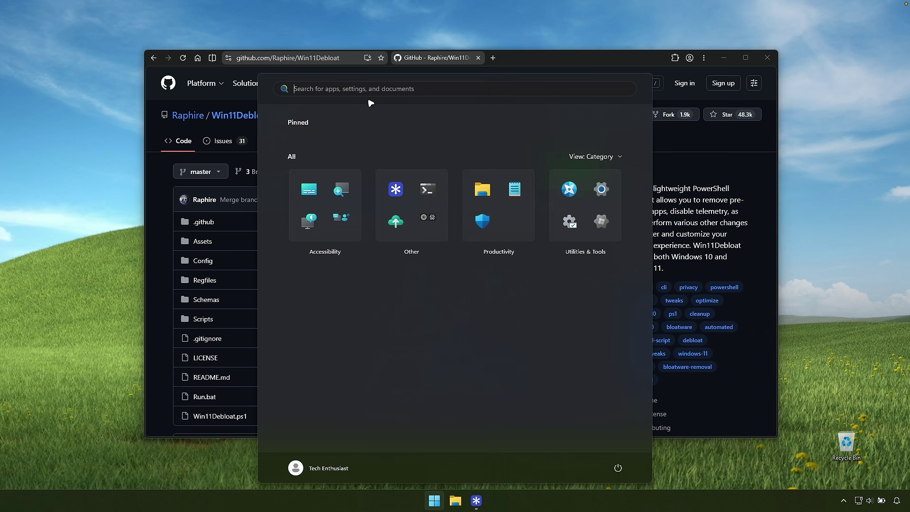
key(super+d)
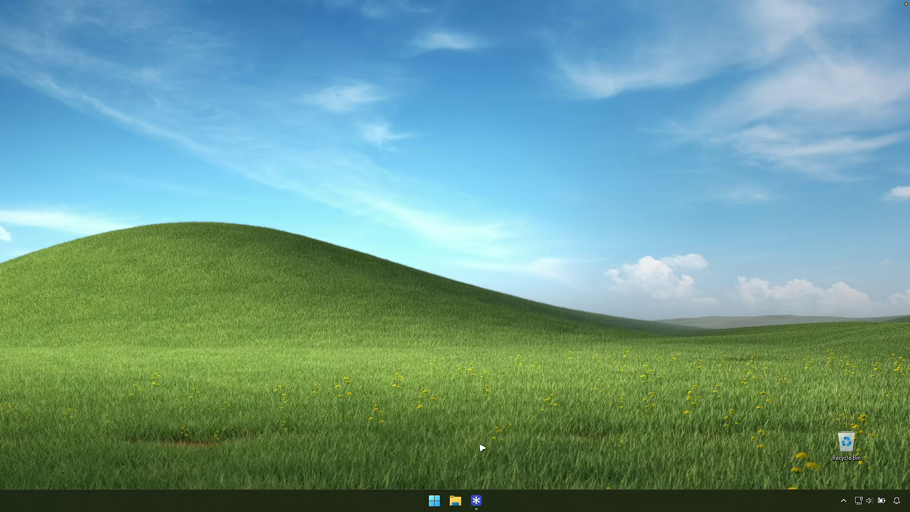
click(455, 501)
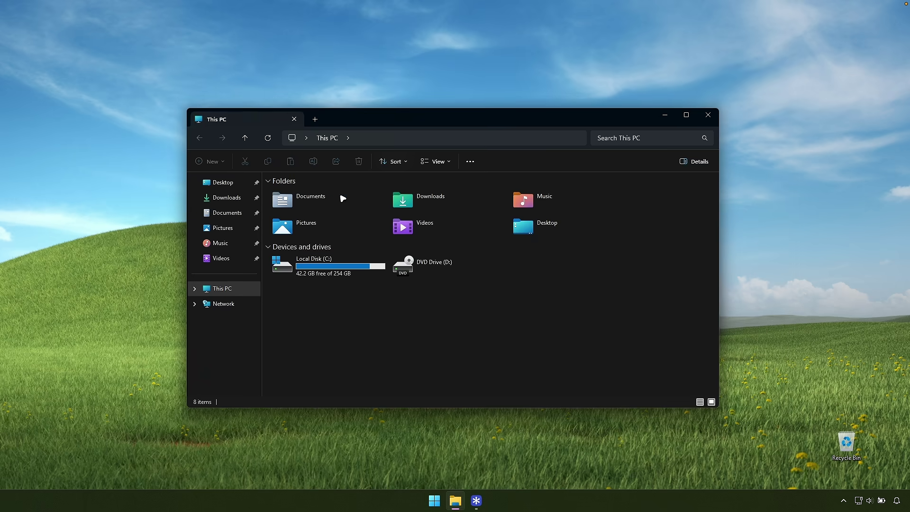
click(239, 199)
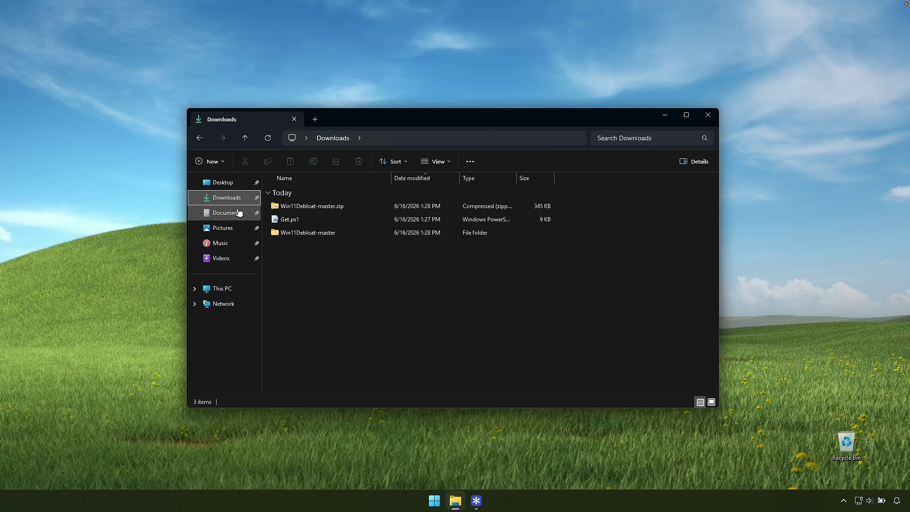
click(235, 228)
click(231, 244)
click(232, 259)
click(225, 182)
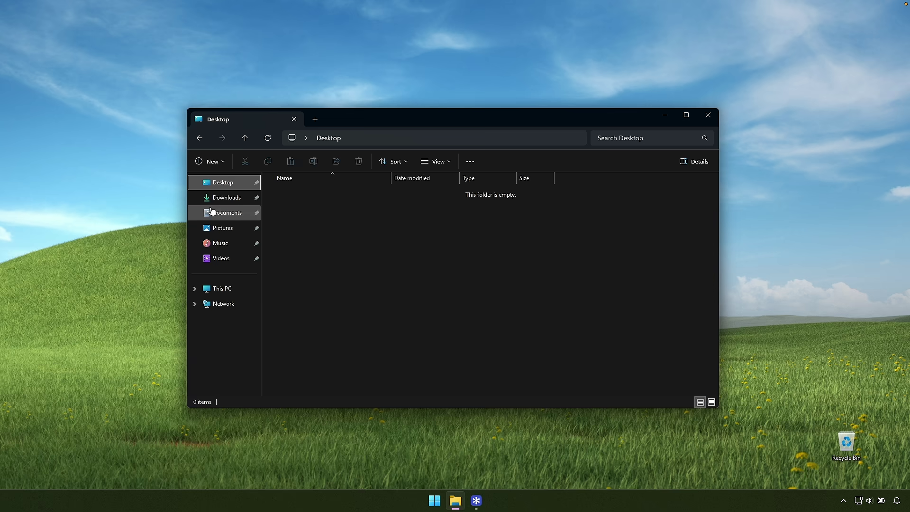
click(237, 290)
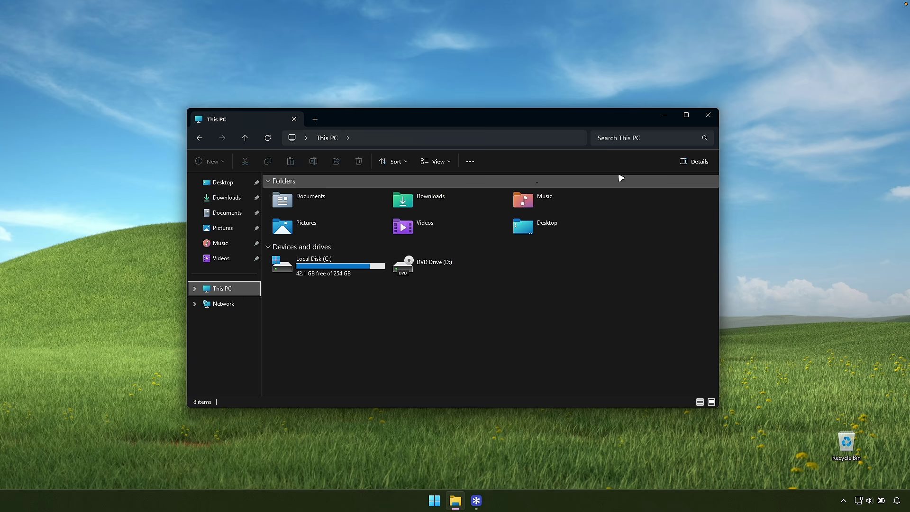
click(709, 115)
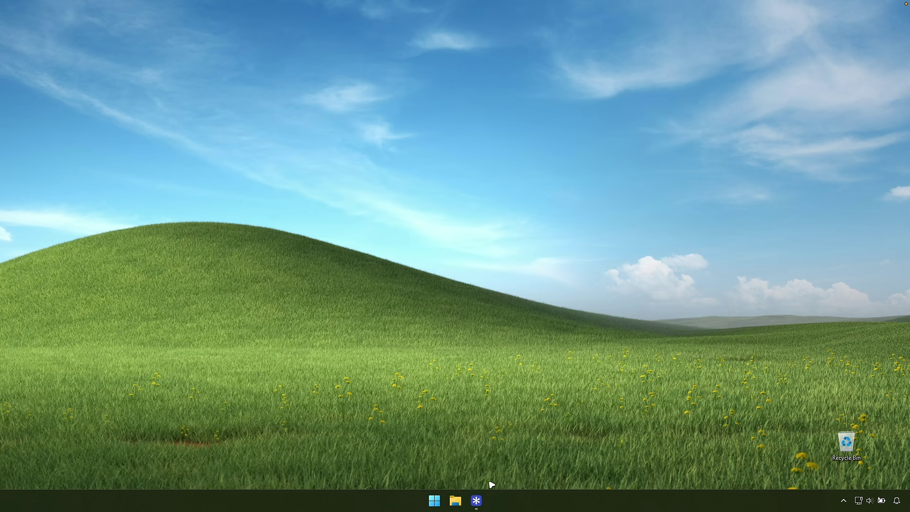
Step: Return to the Win11Debloat GitHub page in Helium and read the README introduction
click(476, 501)
scroll(504, 276, down, 6)
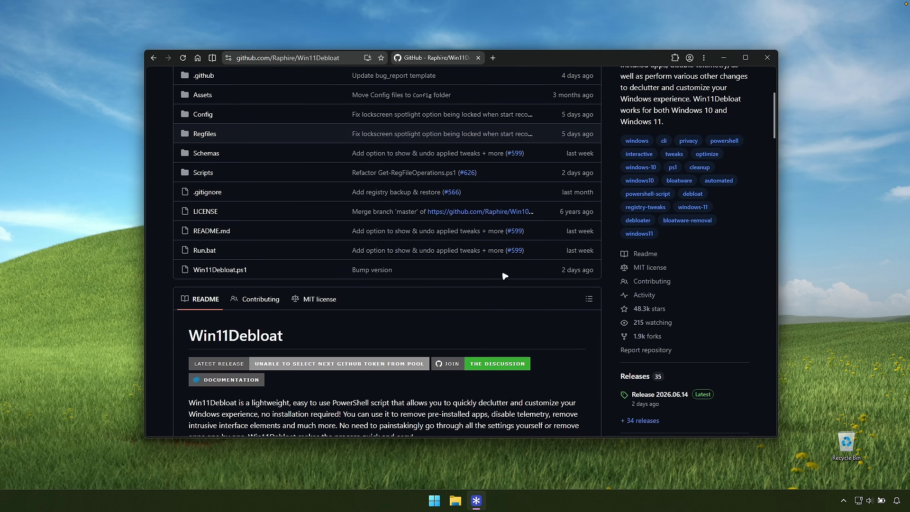
scroll(493, 276, down, 3)
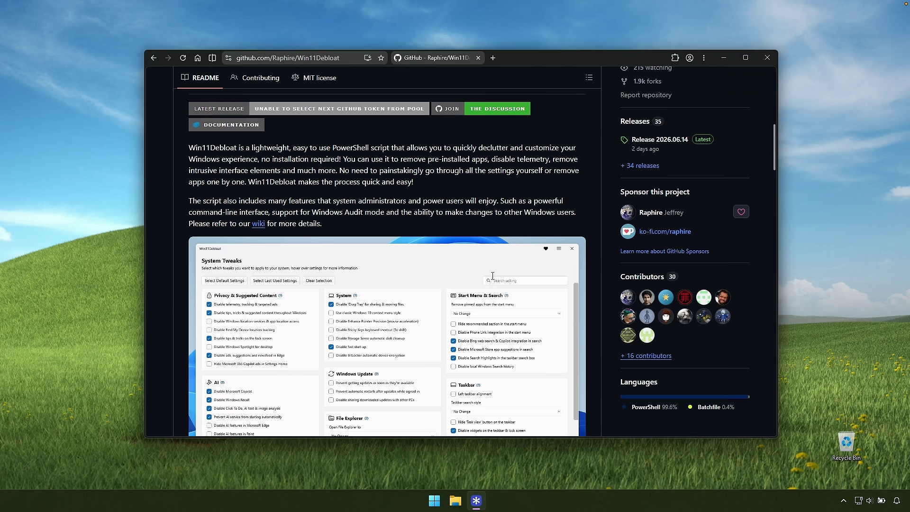
scroll(494, 276, up, 4)
scroll(777, 151, down, 2)
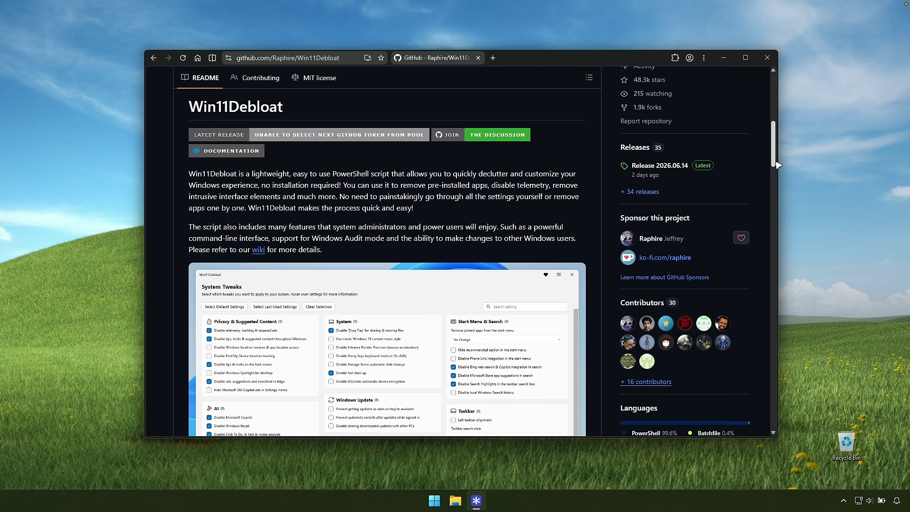